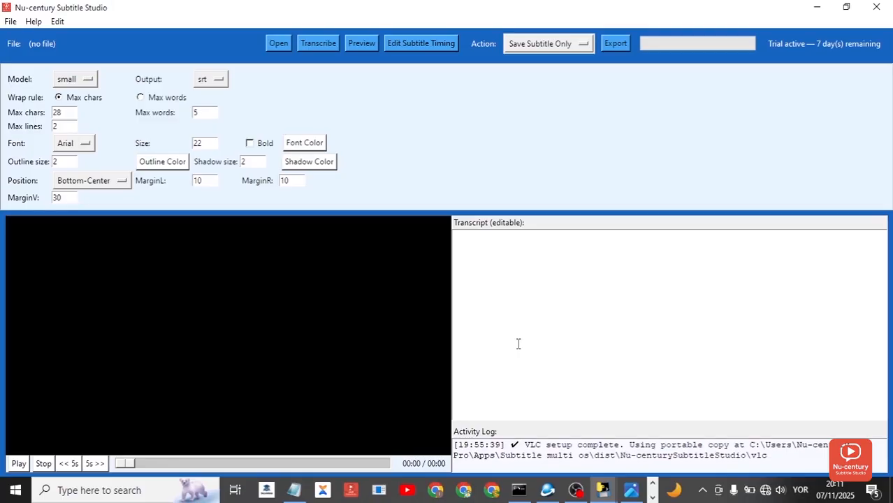
Open the video CASH OR CRASH GAME TRAILER from the Desktop folder
click(278, 45)
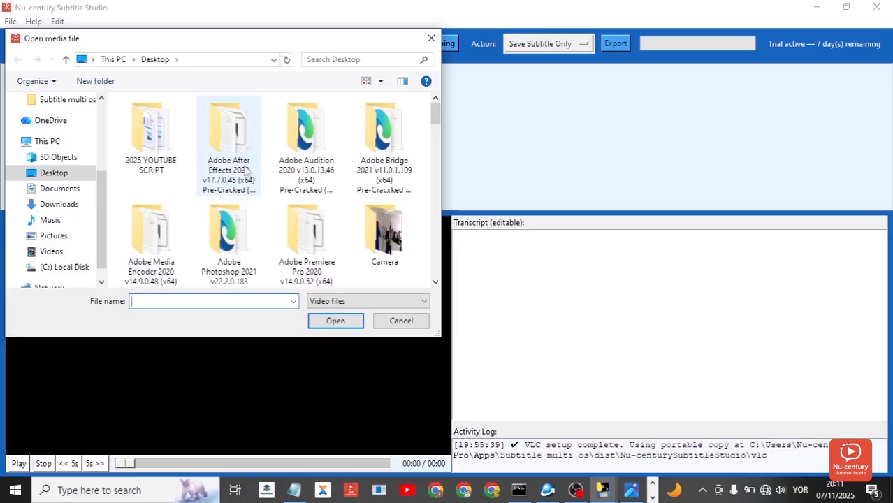
scroll(252, 237, down, 8)
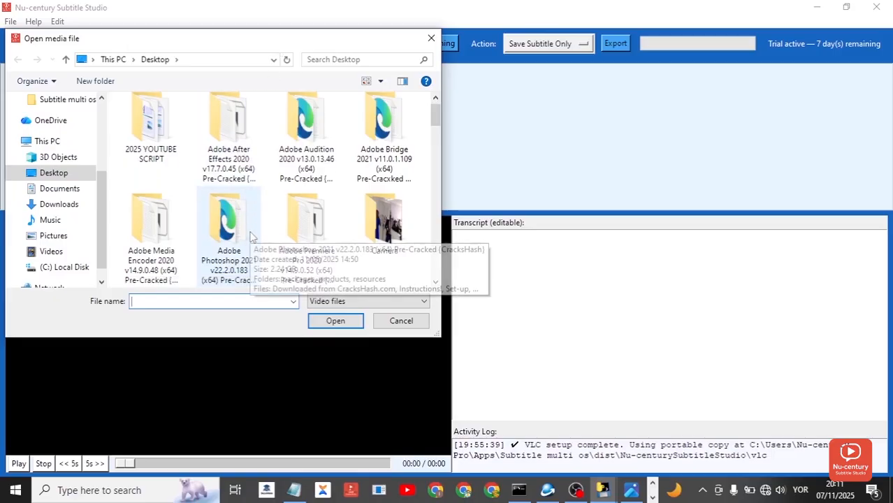
click(227, 140)
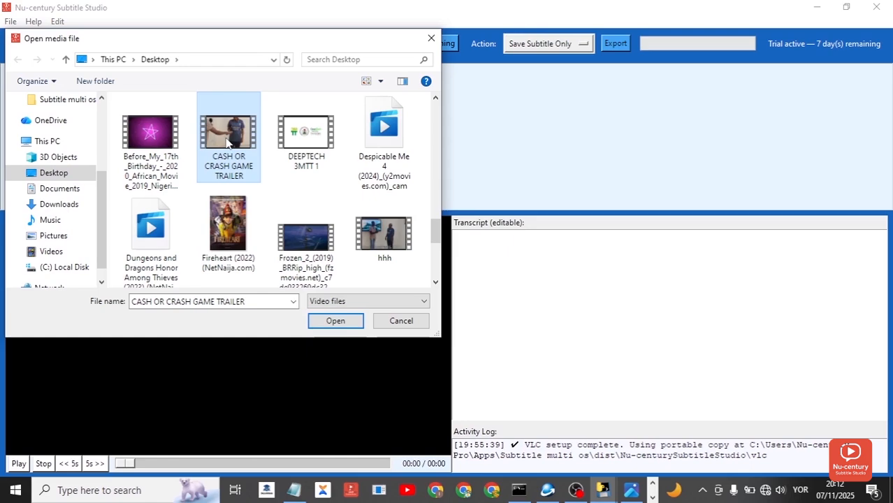
click(327, 323)
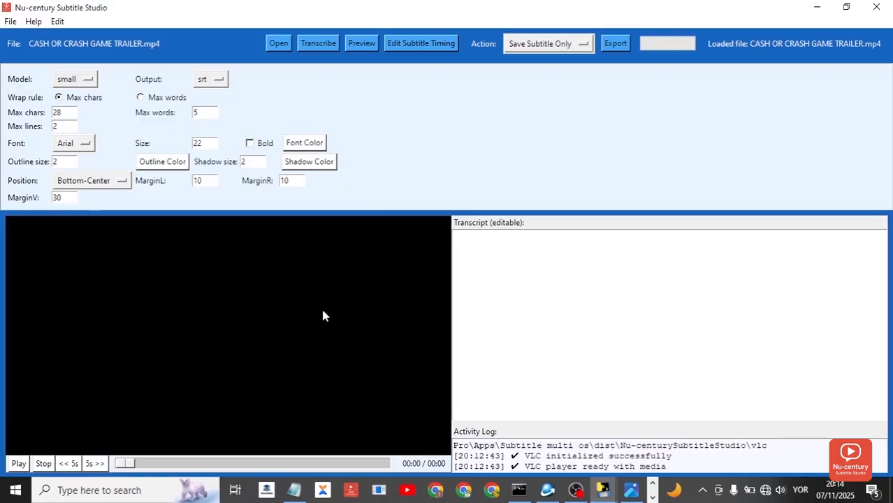
Play a short part of the loaded video, pause it and transcribe its speech with the small model
key(space)
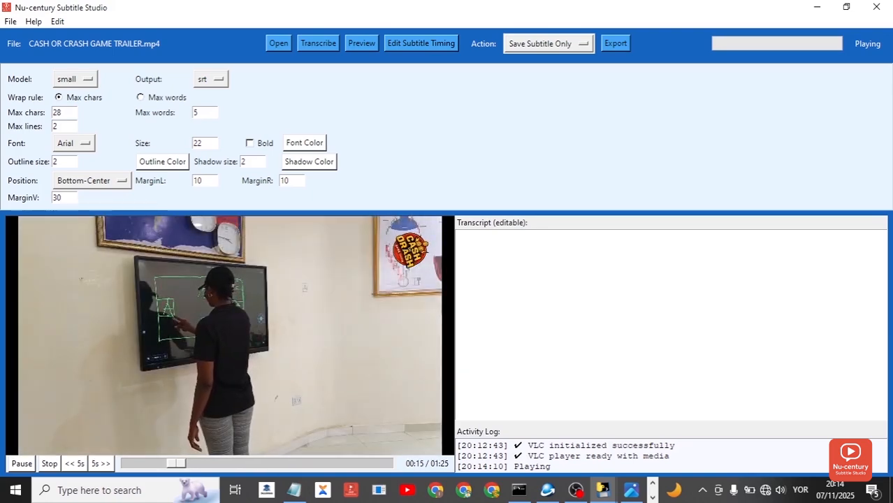
key(space)
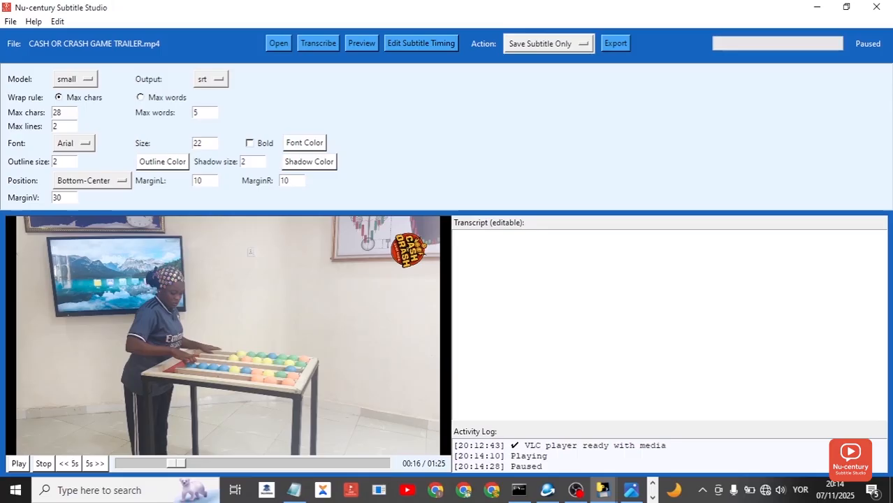
click(319, 45)
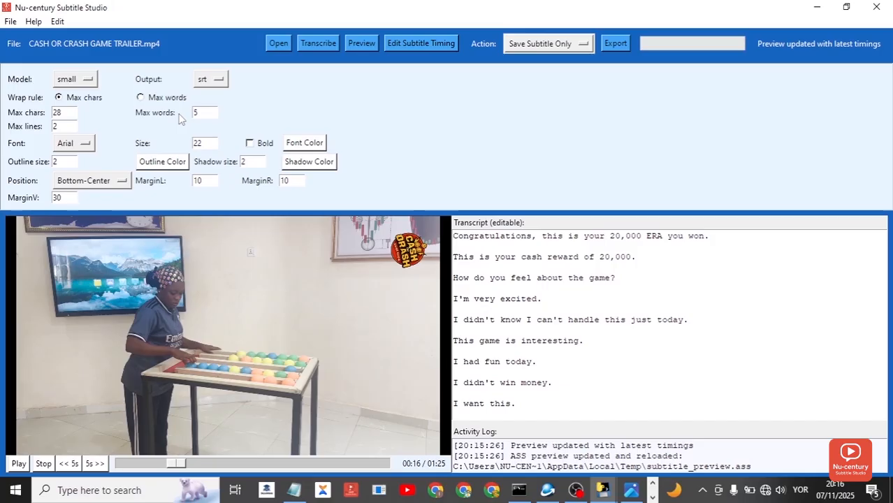
Examine the choices offered for transcription model, output format, export action and subtitle position, leaving each setting as it is
click(89, 80)
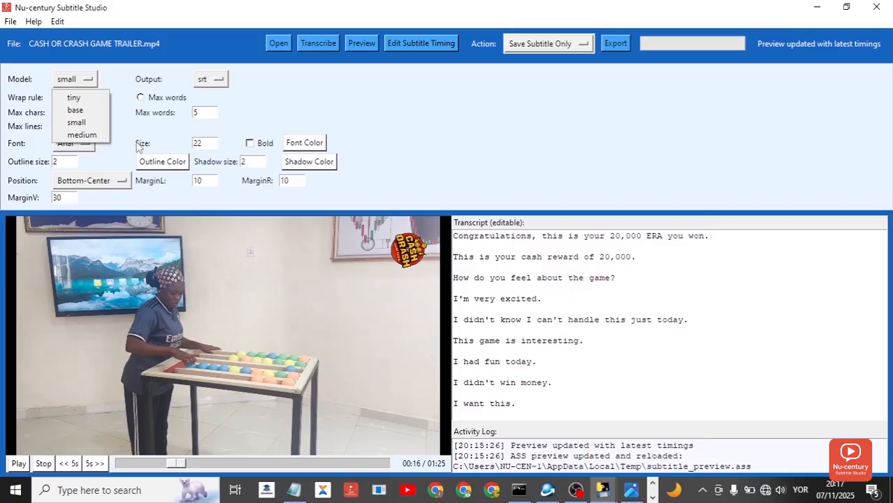
click(253, 107)
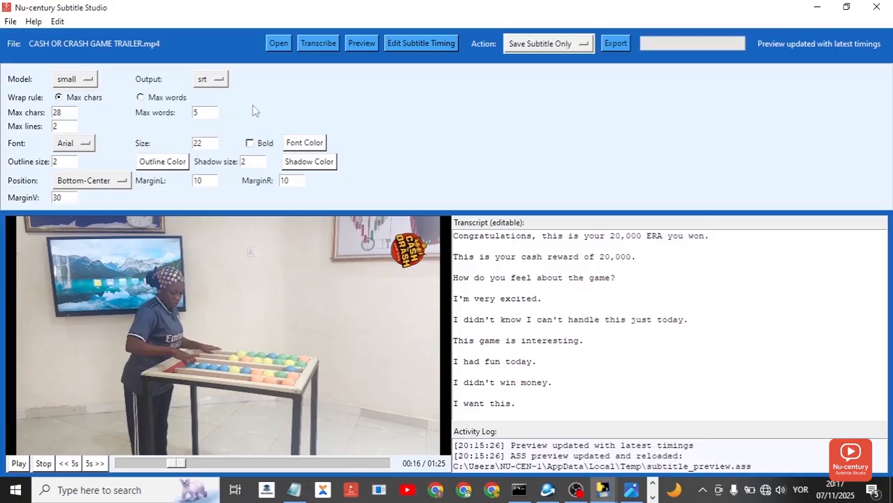
click(218, 80)
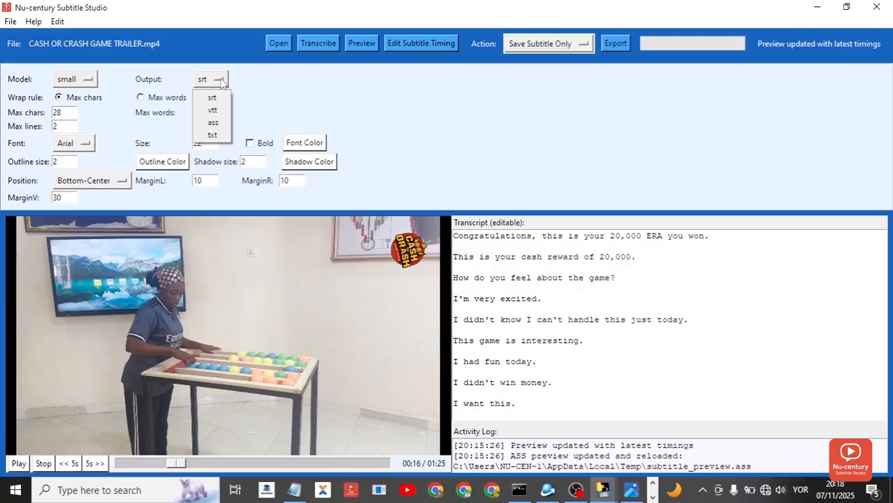
click(278, 92)
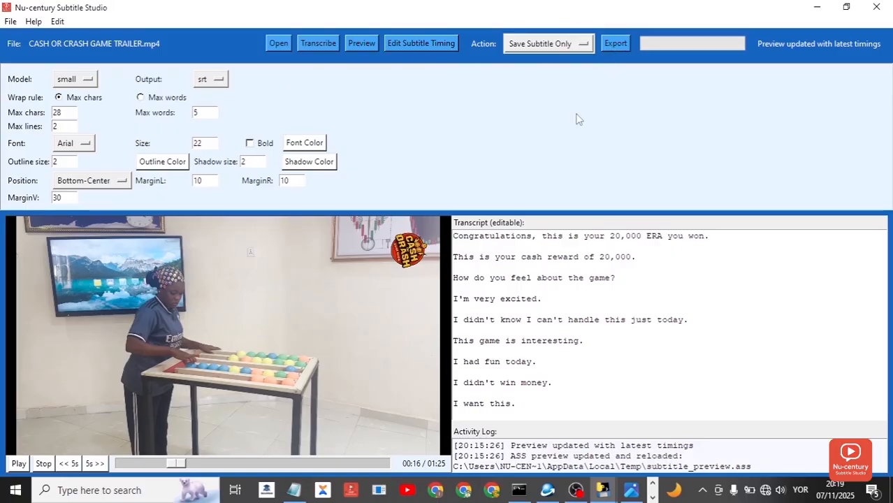
click(541, 44)
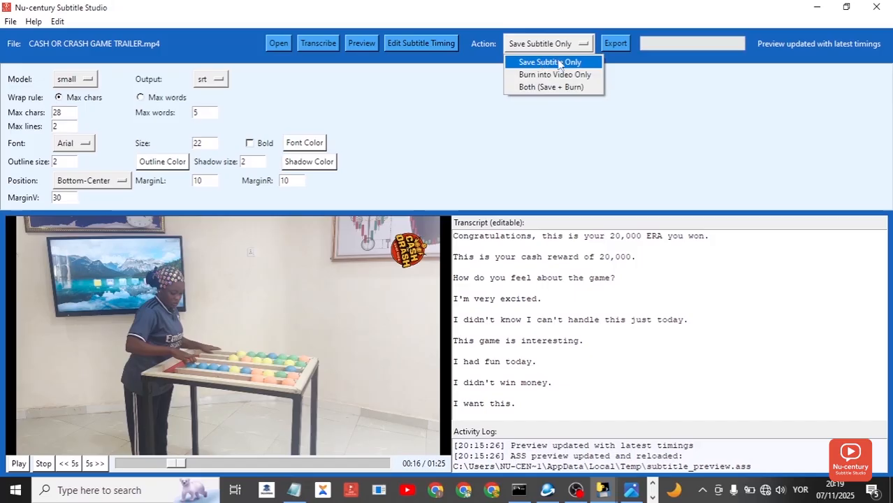
click(443, 110)
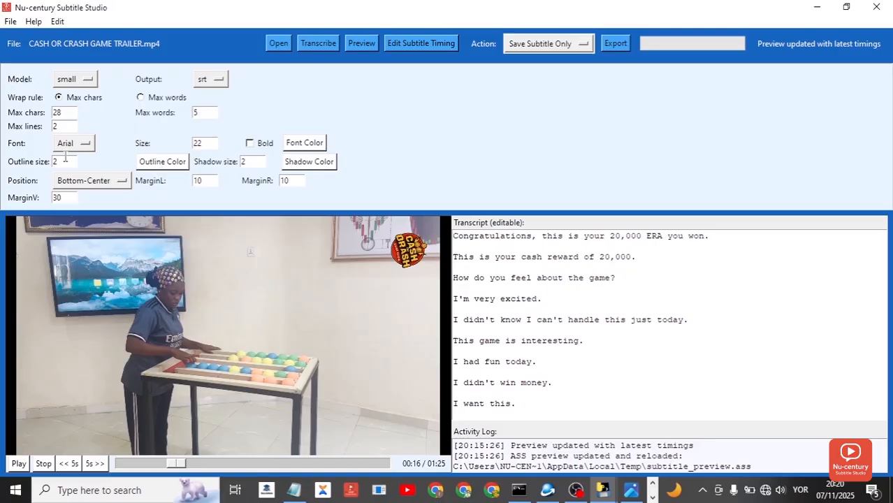
click(106, 183)
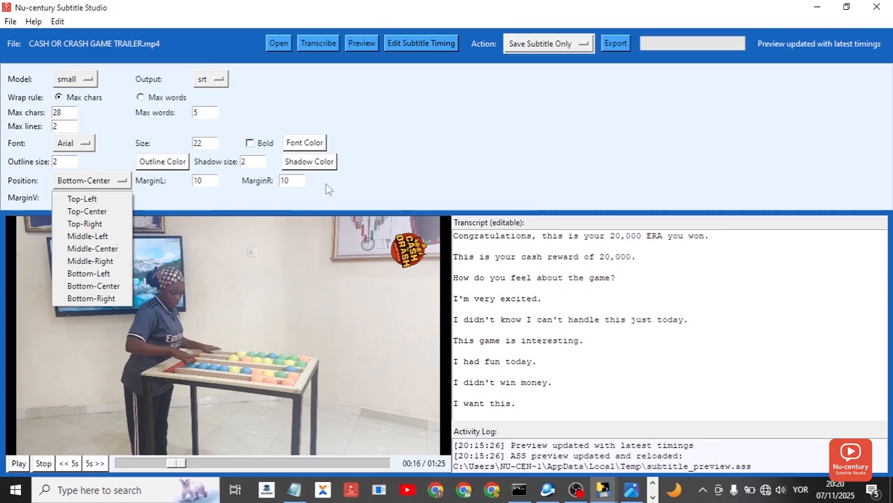
click(370, 189)
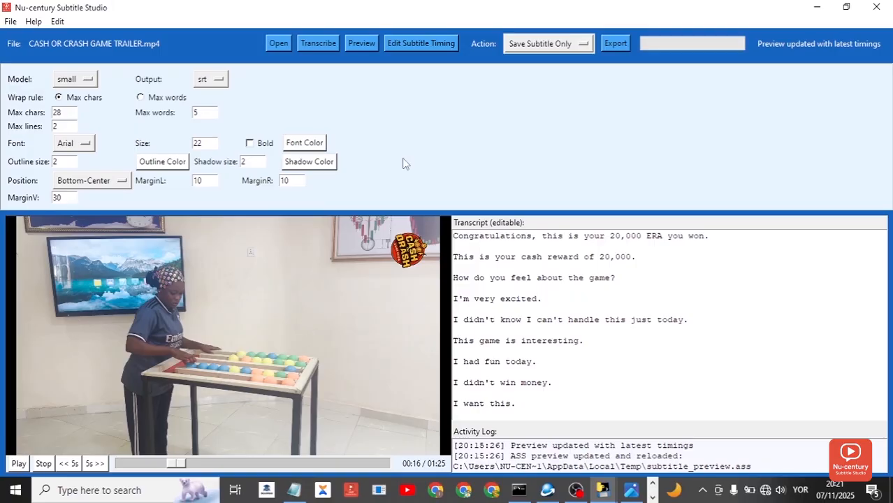
Look over the subtitle segment editor and the Subtitle Timeline Adjuster, closing each without changing any timing
click(420, 43)
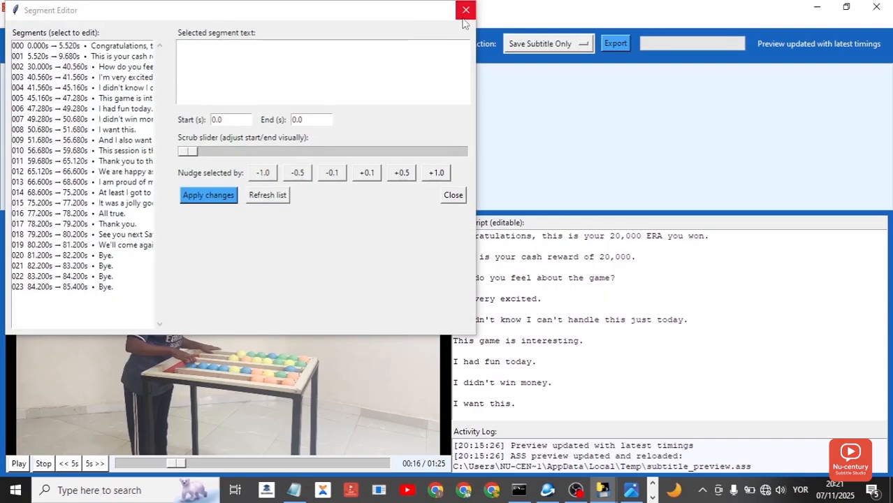
click(465, 11)
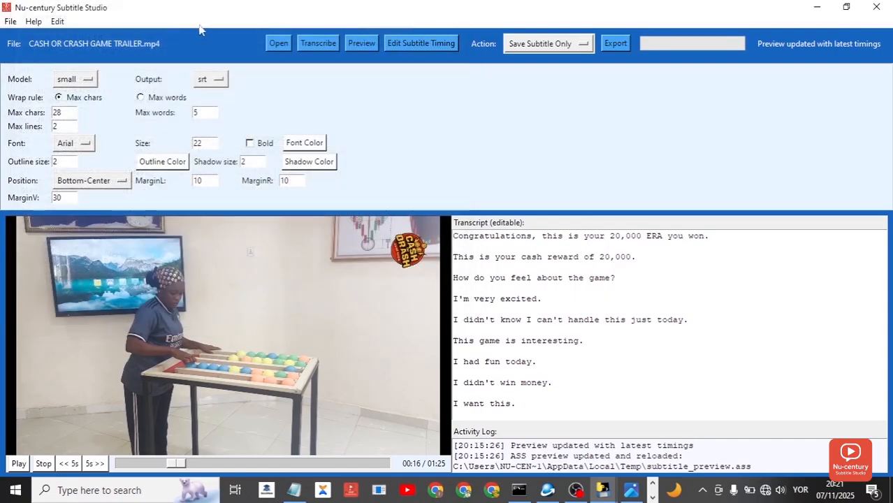
click(56, 23)
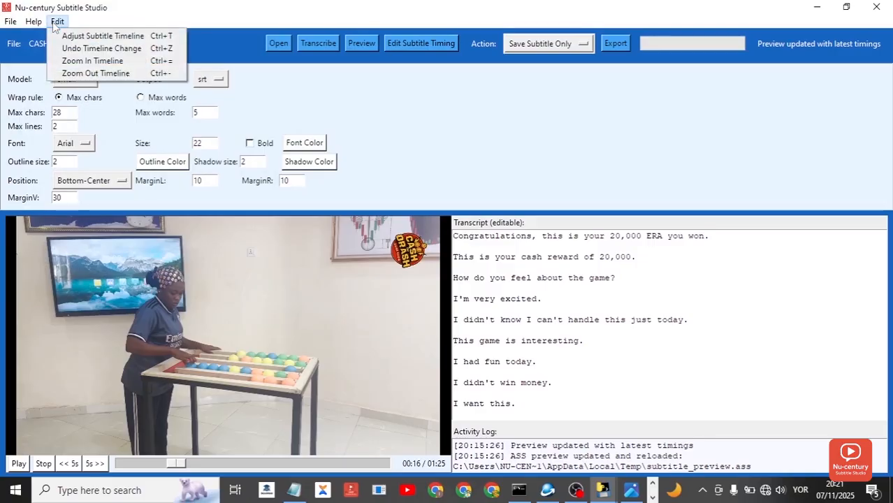
click(102, 38)
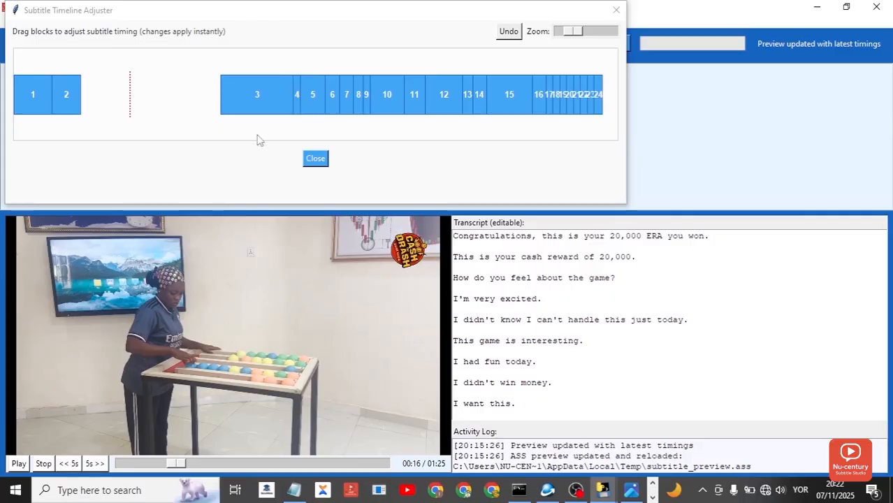
click(319, 161)
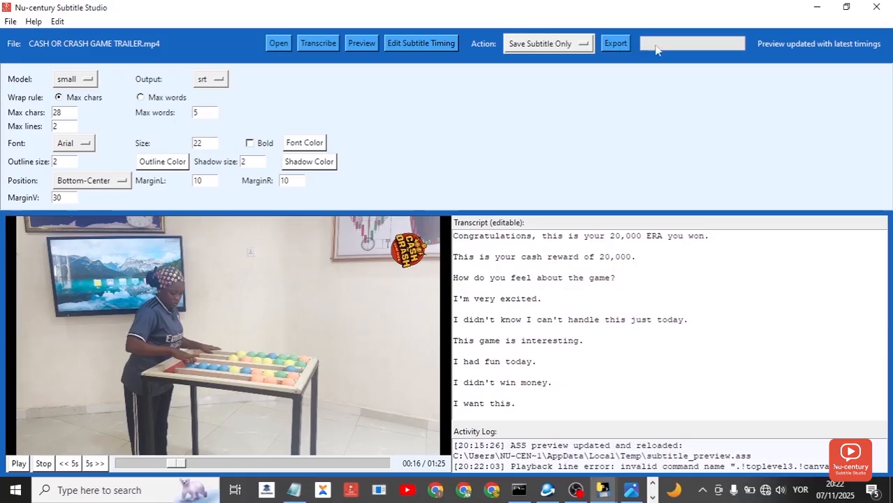
Check the file name and file type options for exporting only the subtitle, without saving the file
click(615, 44)
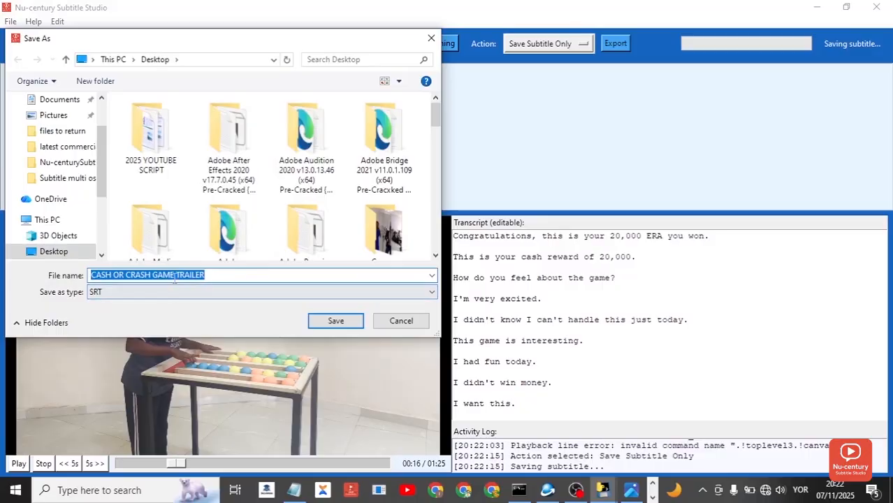
click(385, 292)
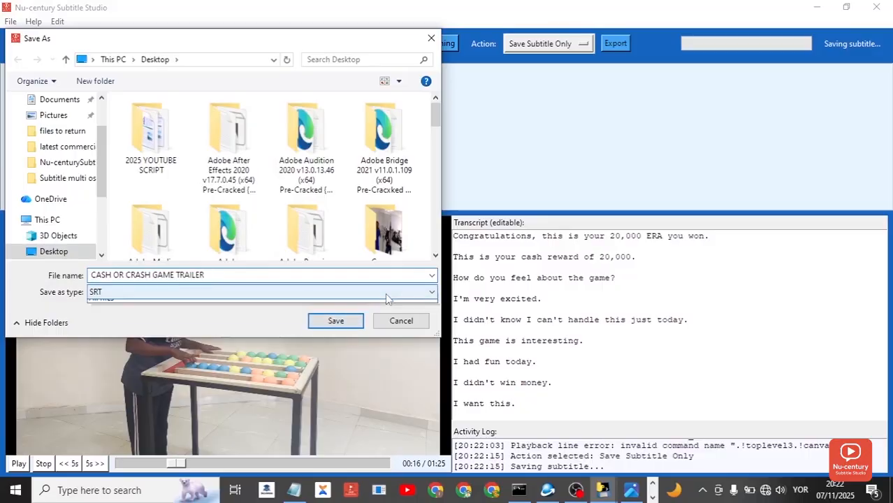
click(266, 329)
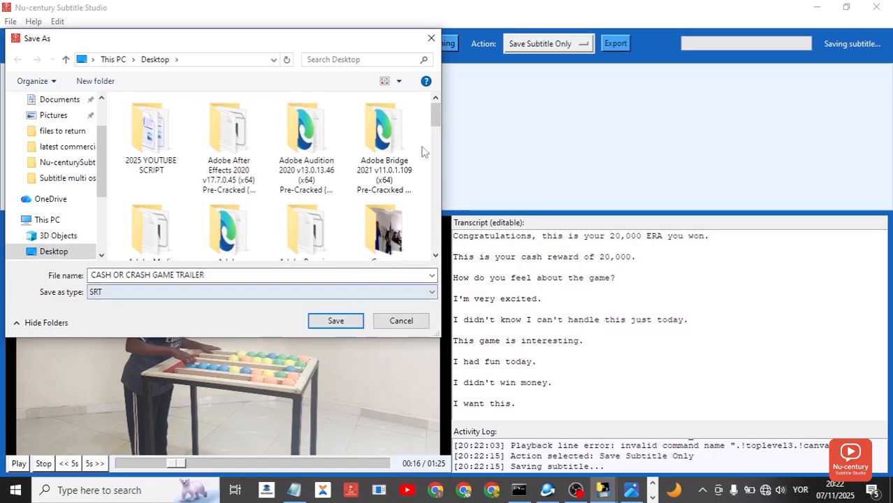
click(431, 40)
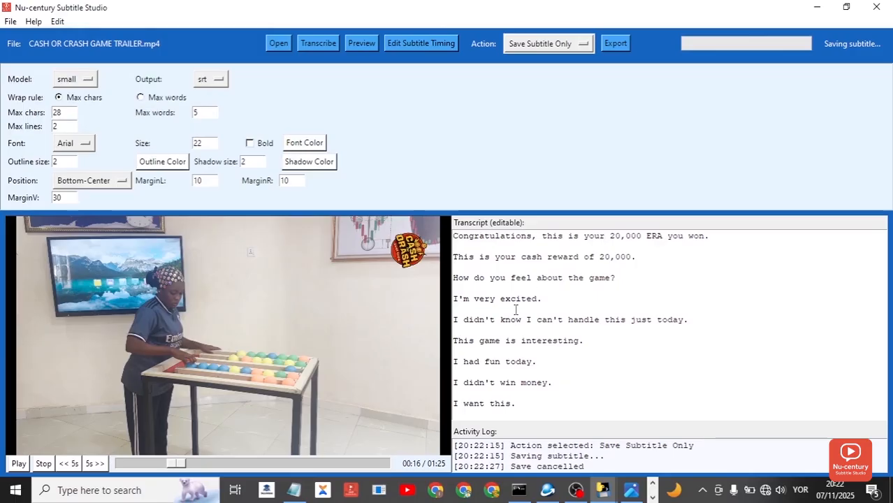
Play a little more of the video and reload the subtitle preview over it
key(space)
key(space)
key(space)
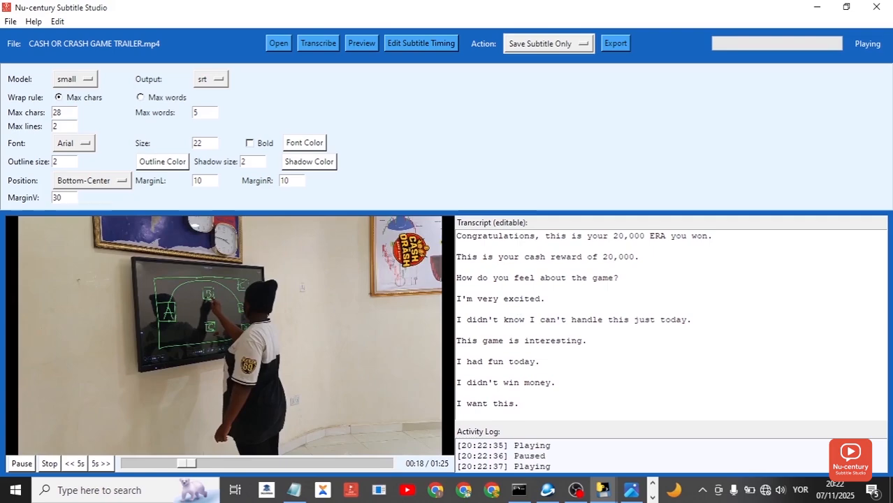
key(space)
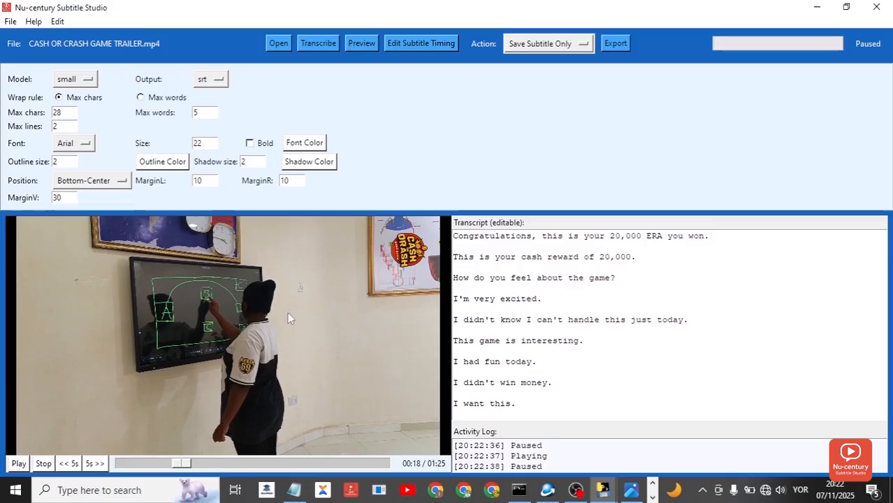
click(371, 43)
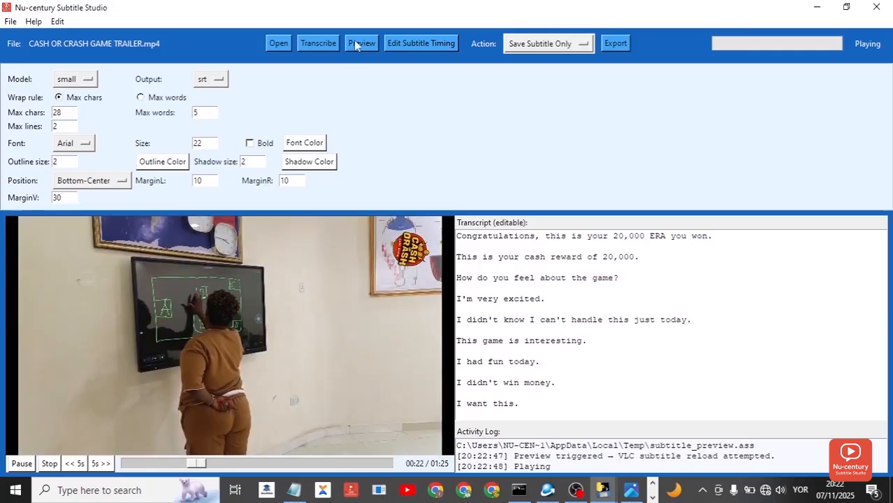
click(360, 44)
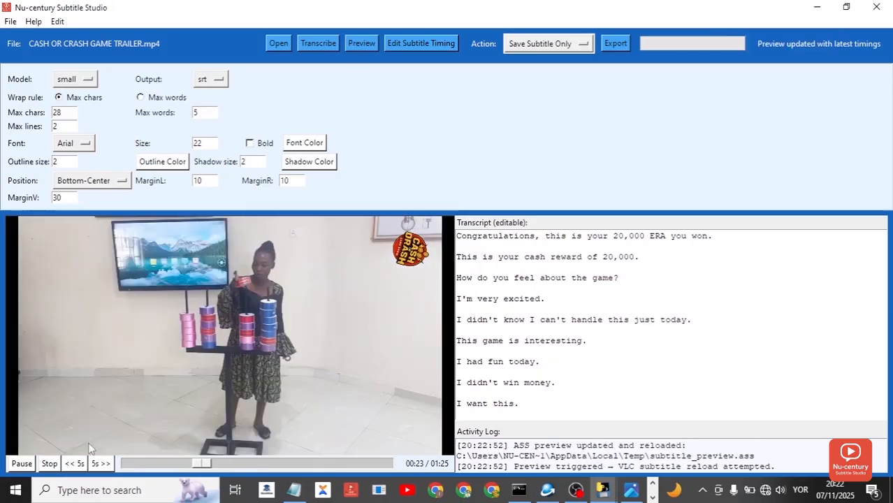
Replay the video from its beginning to check the on-screen subtitles, pausing at about 7 seconds
click(49, 463)
click(19, 463)
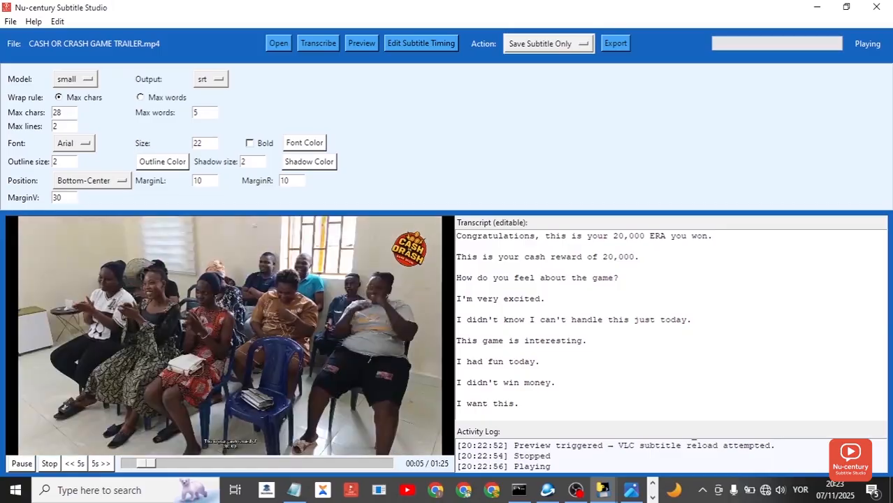
key(space)
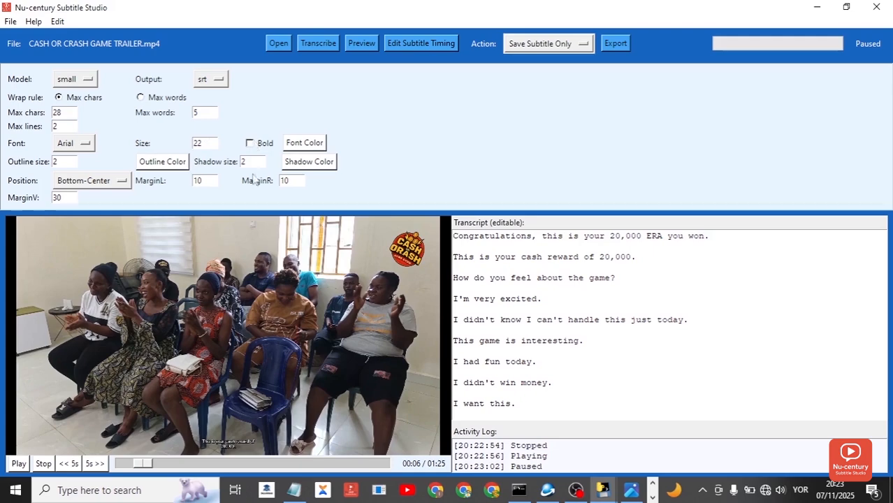
key(space)
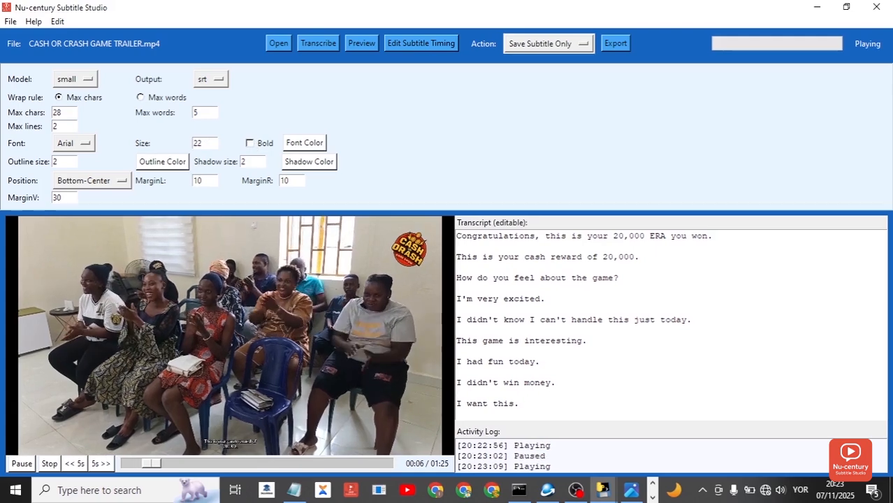
key(space)
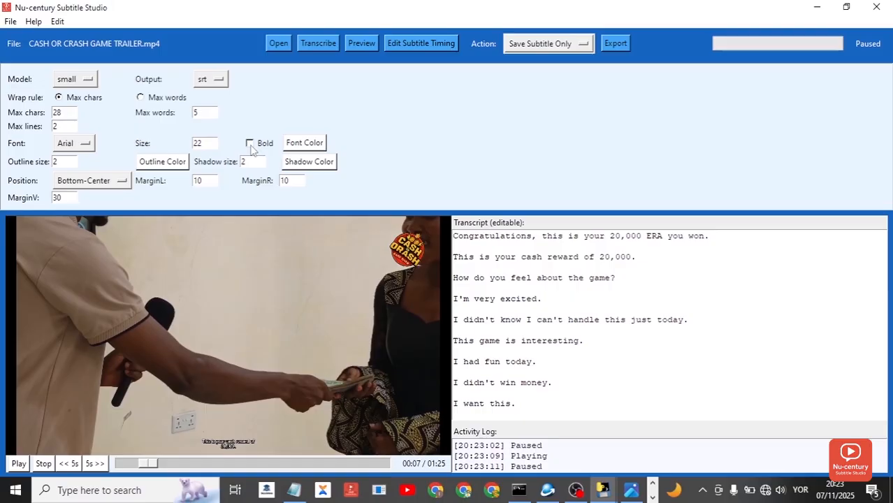
Set the subtitle font size to 50
double_click(199, 146)
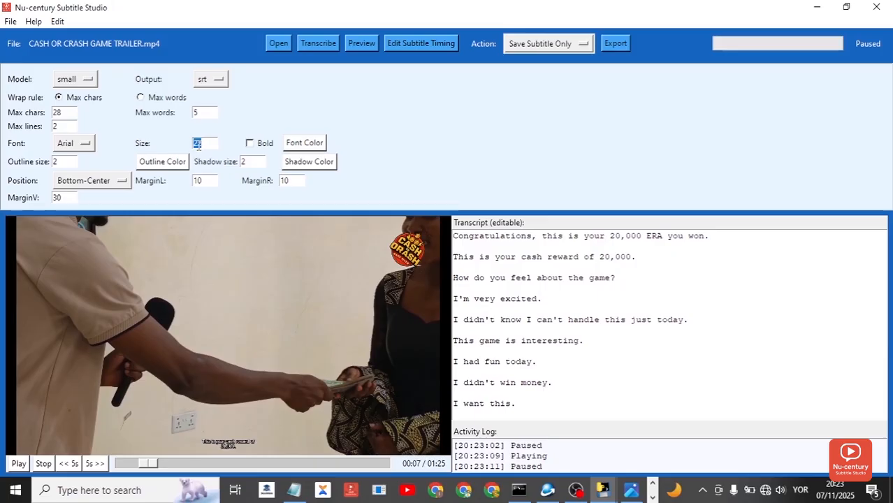
text(5)
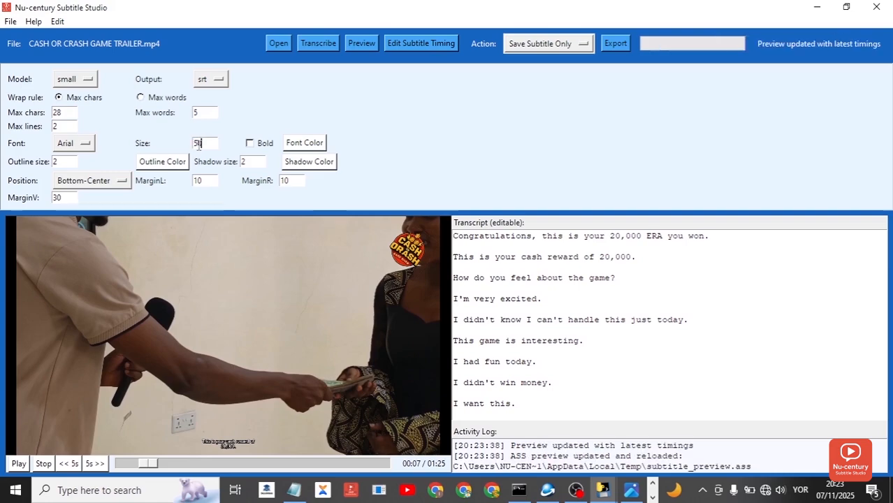
text(0)
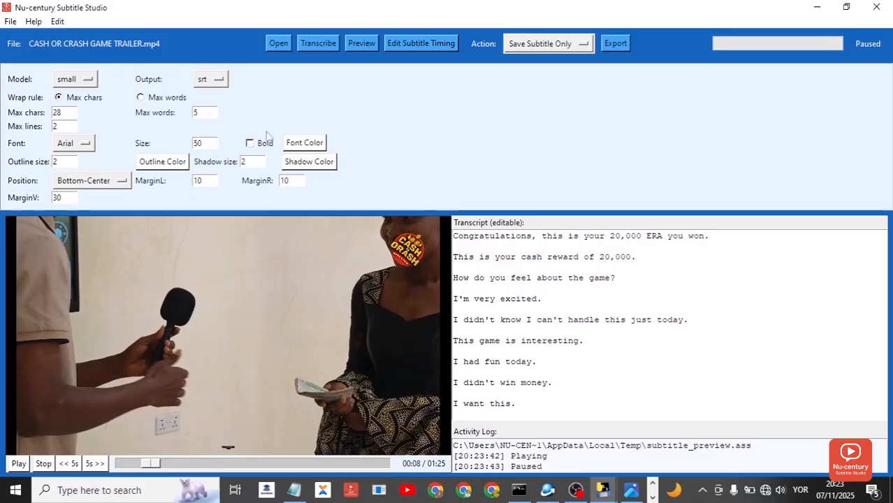
Reload the subtitle preview and replay the video from its beginning to check the resized subtitles, pausing at about 3 seconds
click(356, 50)
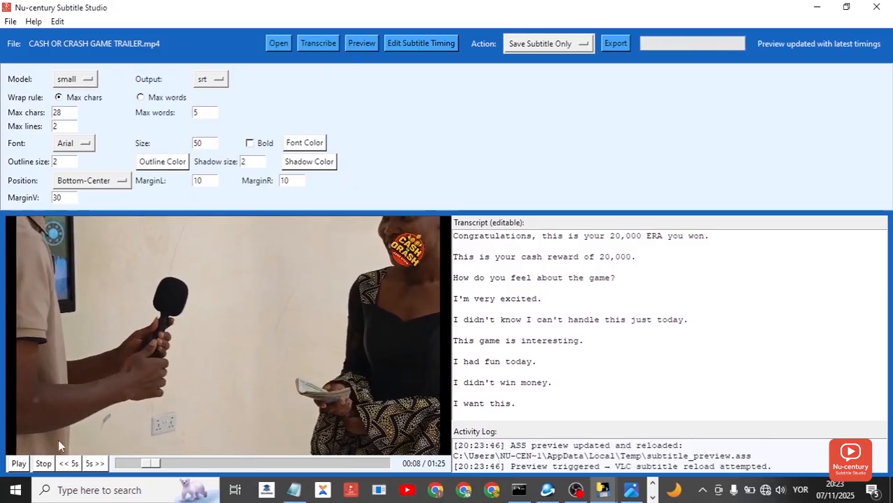
click(19, 463)
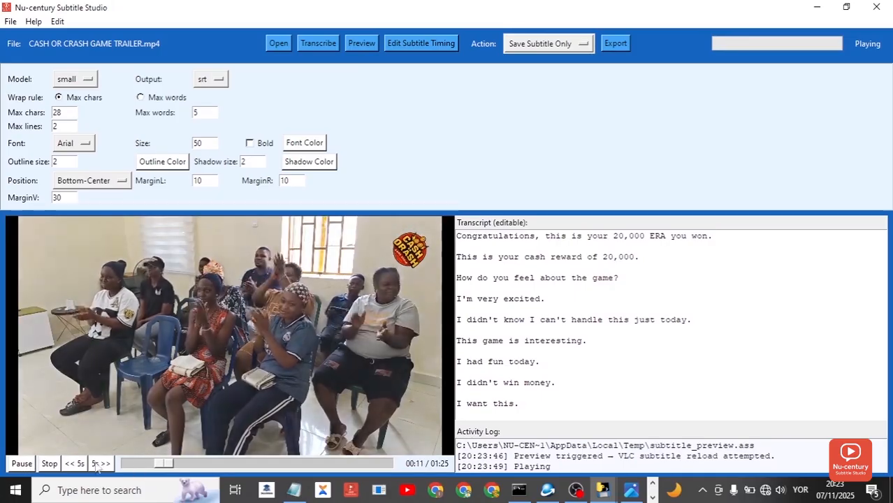
click(50, 464)
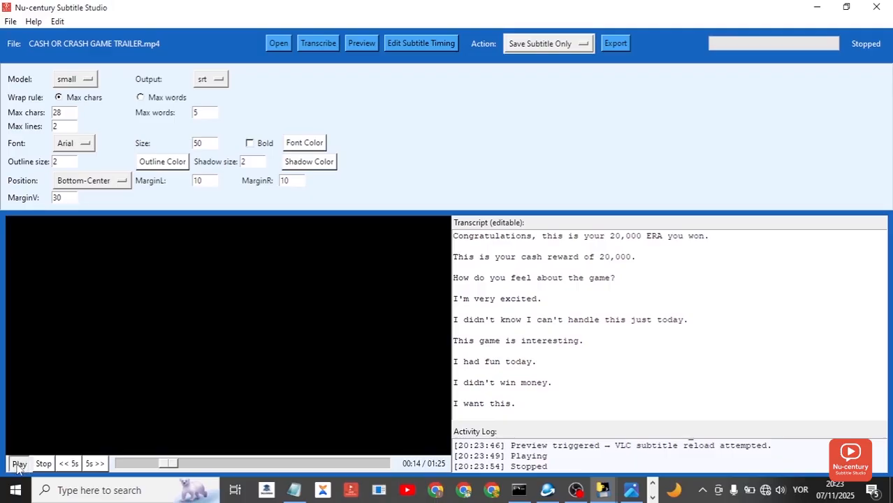
click(19, 464)
click(18, 464)
click(19, 464)
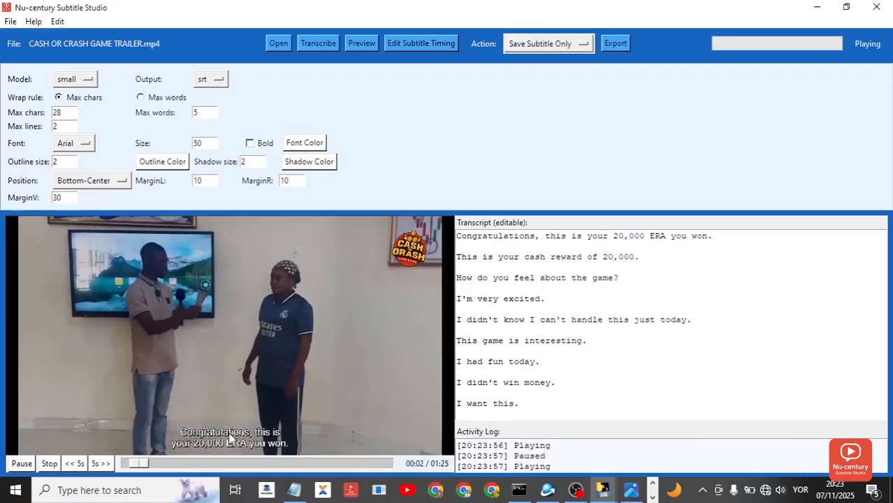
key(space)
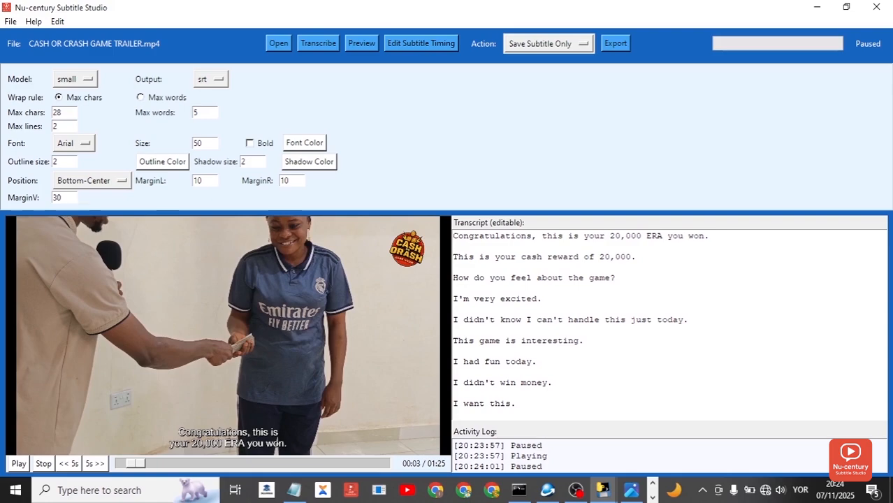
Make the subtitle font bold, refresh the preview and replay the video from its beginning, pausing at about 2 seconds
click(83, 145)
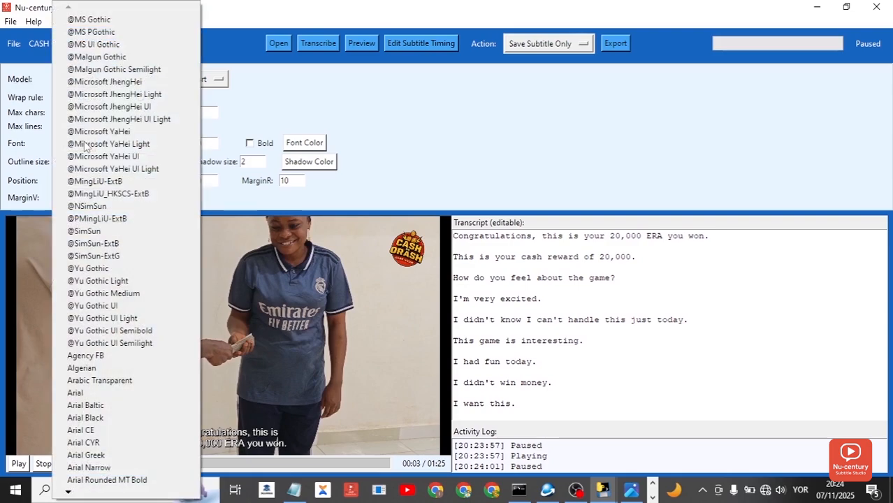
click(299, 118)
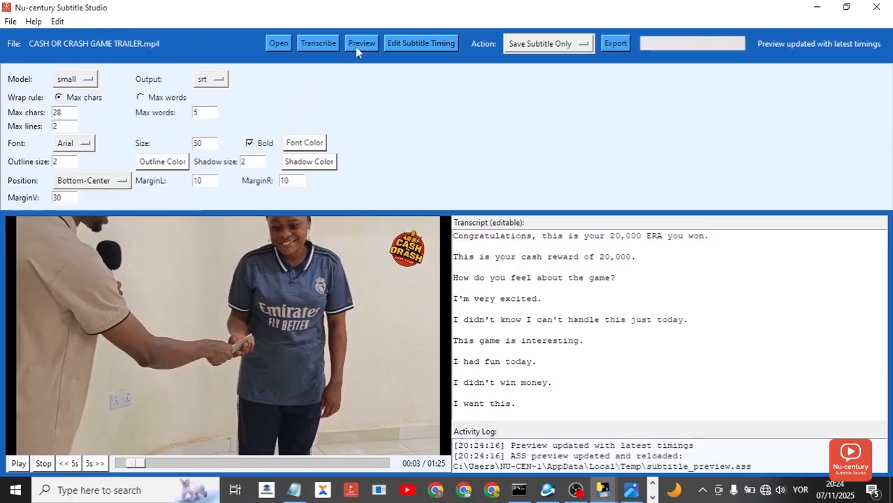
click(42, 465)
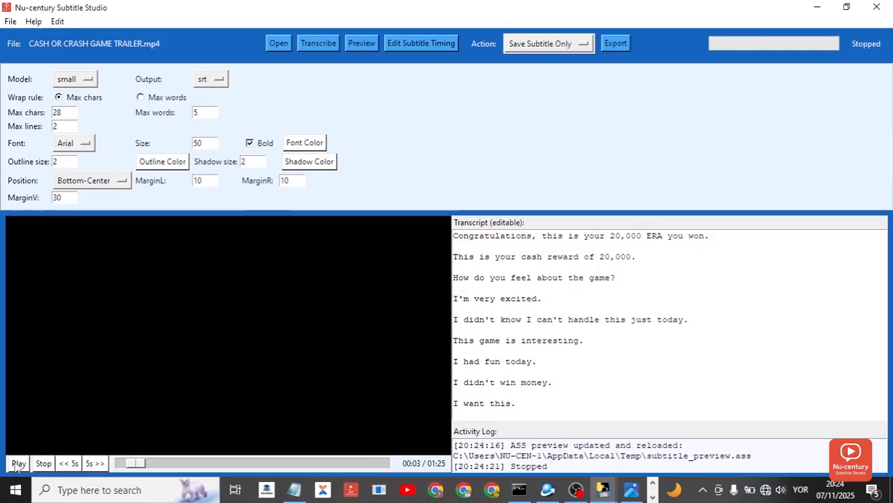
click(17, 466)
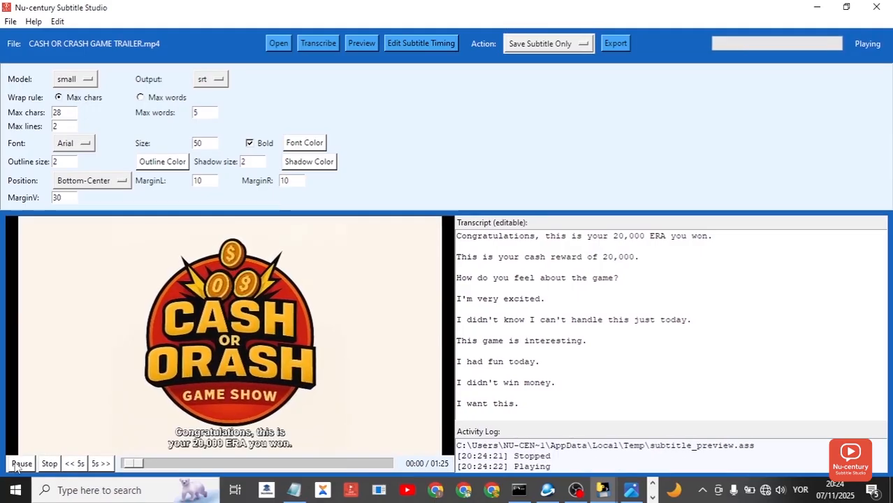
click(191, 425)
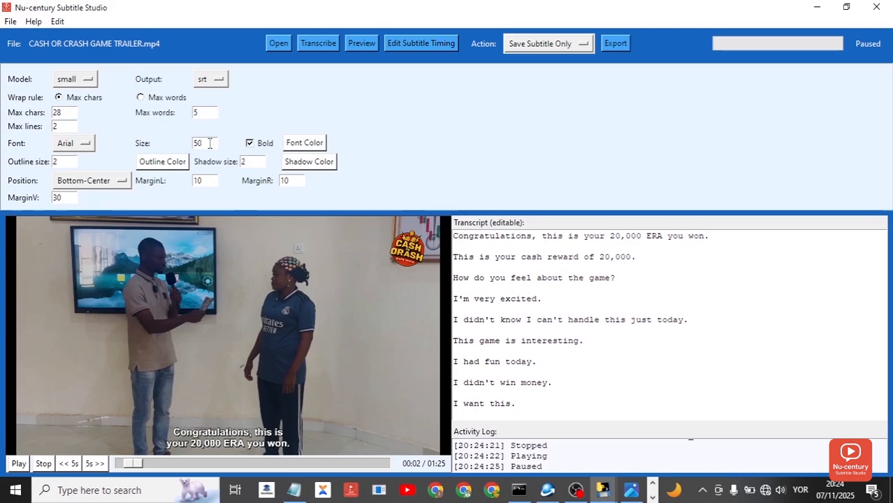
Set the subtitle font size to 60, refresh the preview and play a moment of the video to check it
key(BackSpace)
key(BackSpace)
text(60)
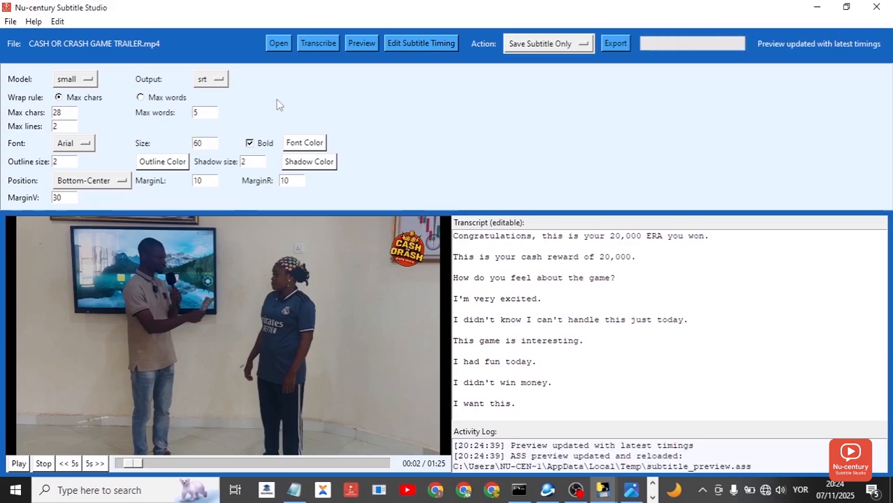
click(359, 44)
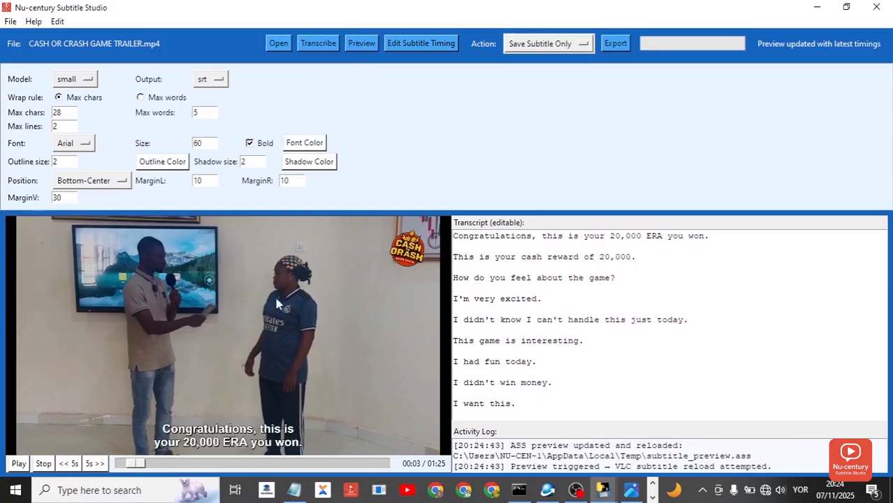
click(283, 328)
click(282, 328)
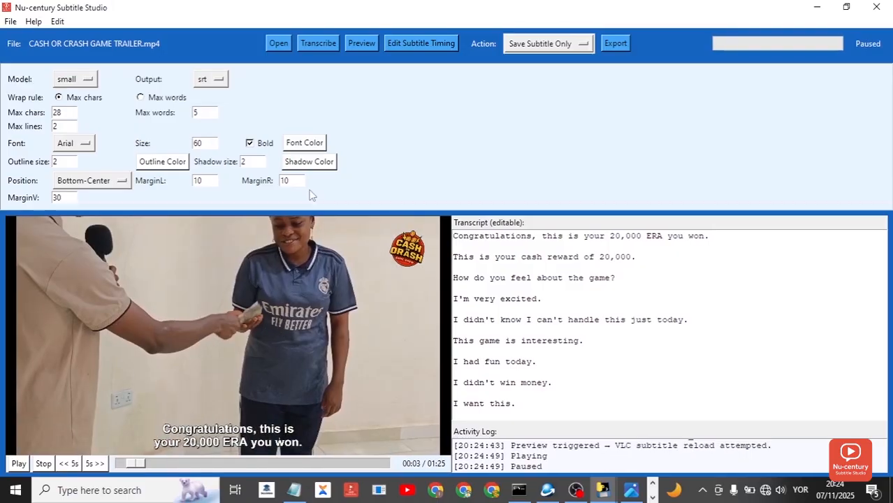
Set the subtitle font color to bright green (RGB 0, 255, 64)
click(304, 144)
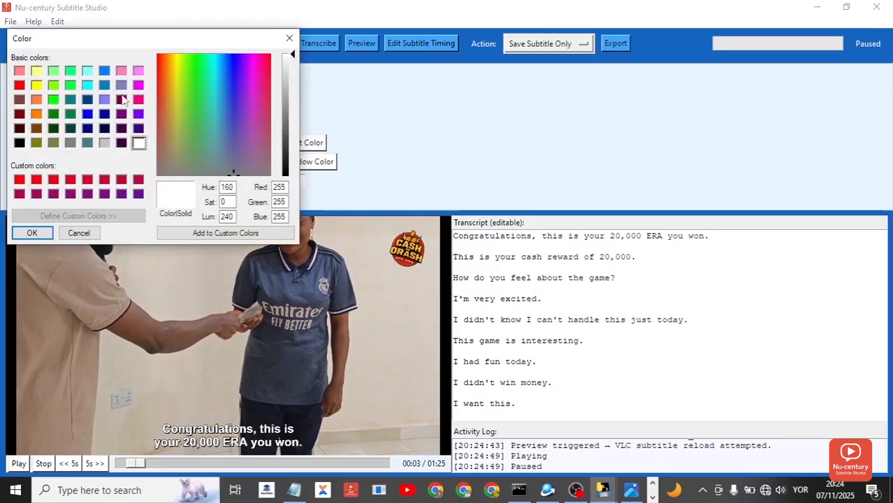
click(71, 86)
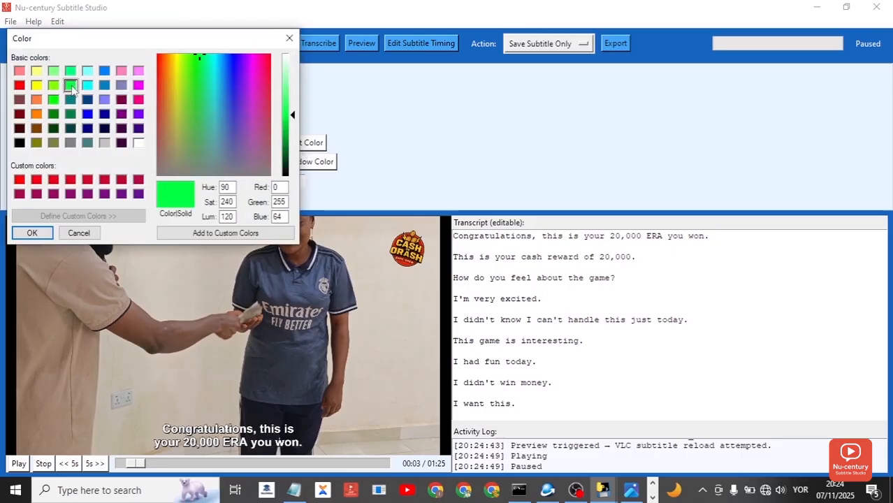
click(33, 233)
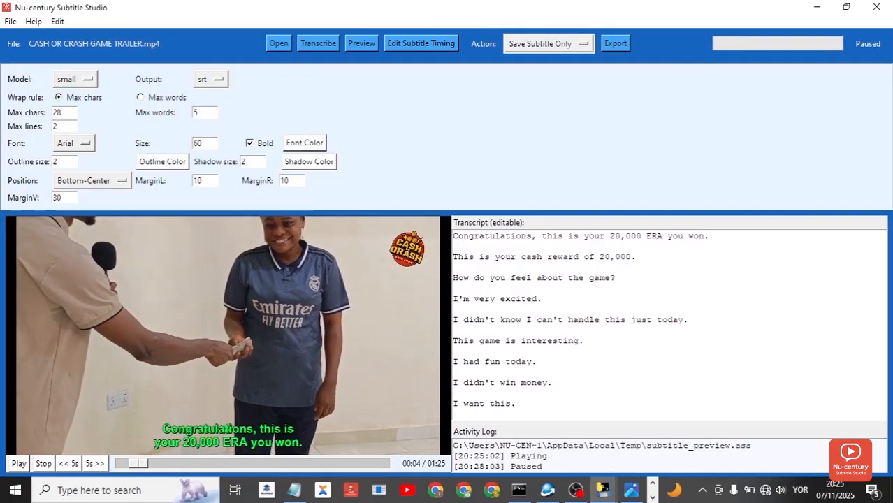
Set the subtitle shadow color to the custom red with RGB 225, 3, 30
click(311, 162)
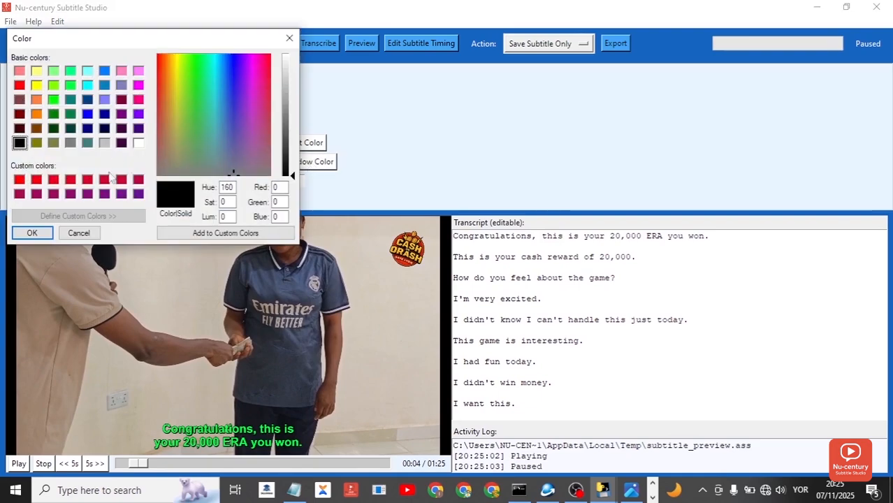
click(72, 181)
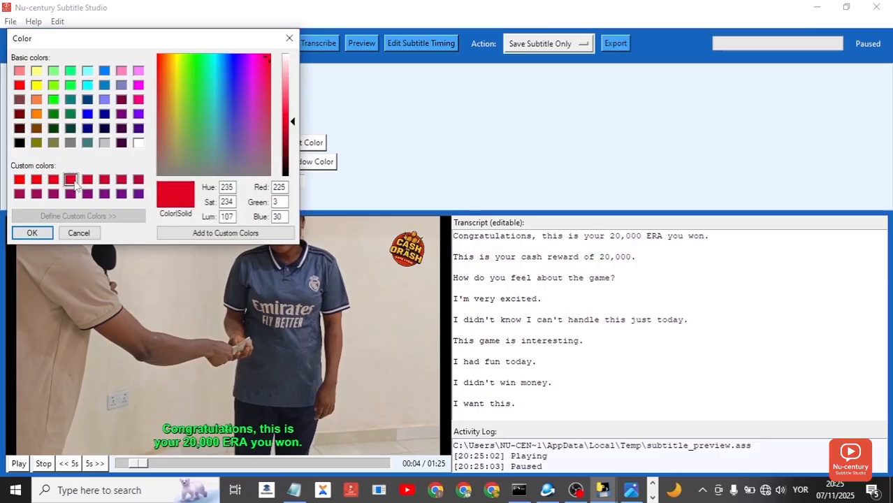
click(35, 233)
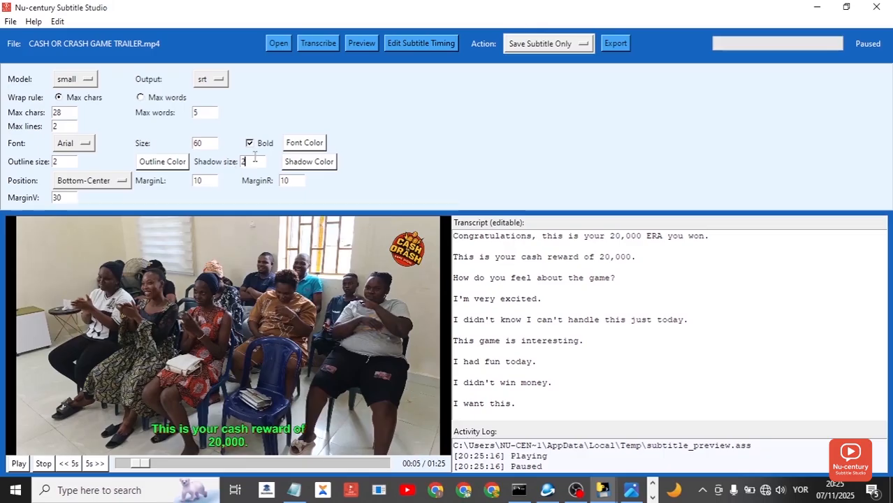
Set the subtitle shadow size to 5 and refresh the preview
key(BackSpace)
text(5)
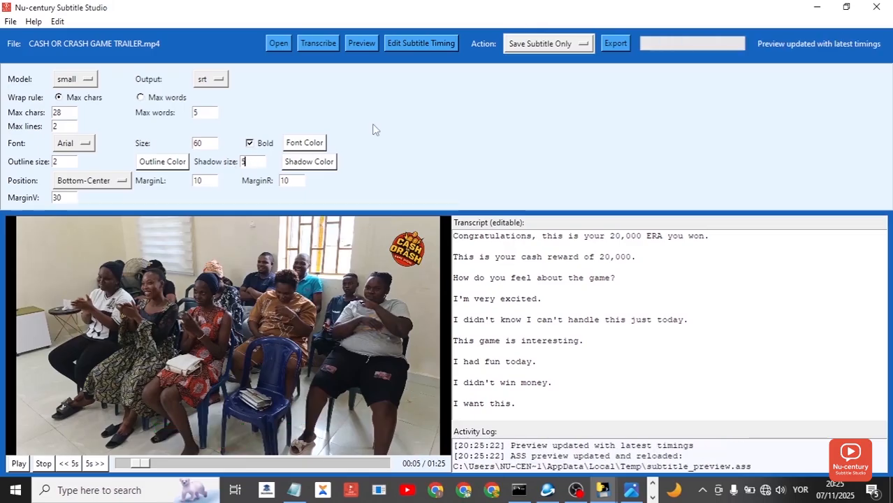
click(361, 43)
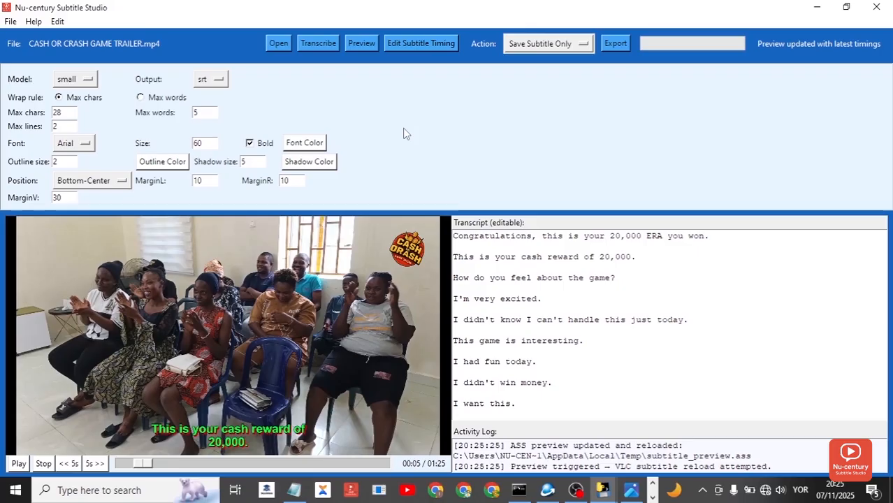
Try to undo the recent subtitle style changes
key(ctrl+z)
key(ctrl+z)
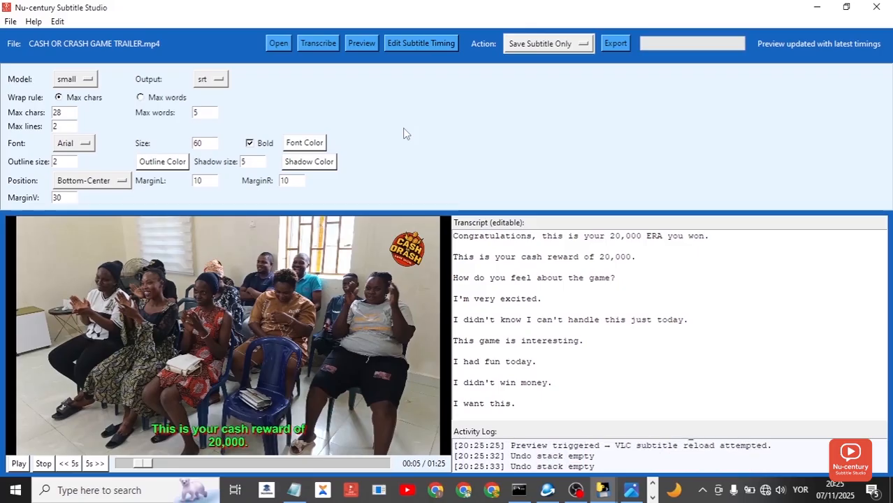
key(ctrl+z)
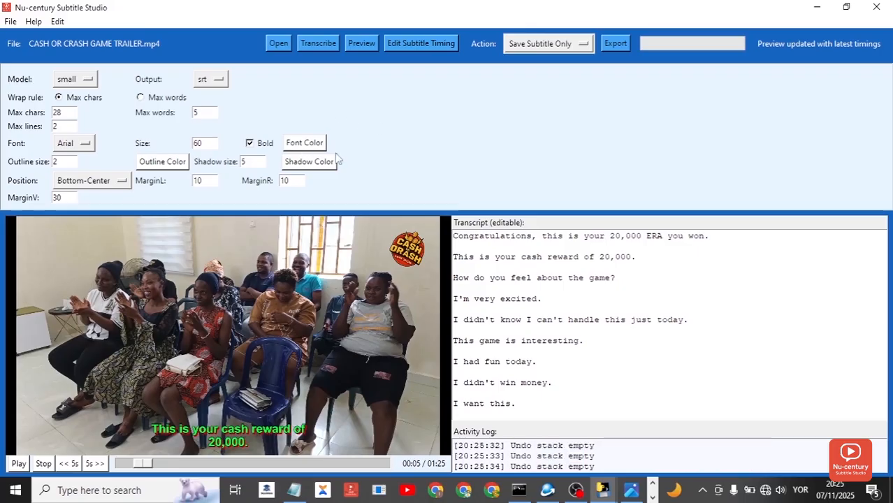
Set the subtitle font color to white
click(311, 146)
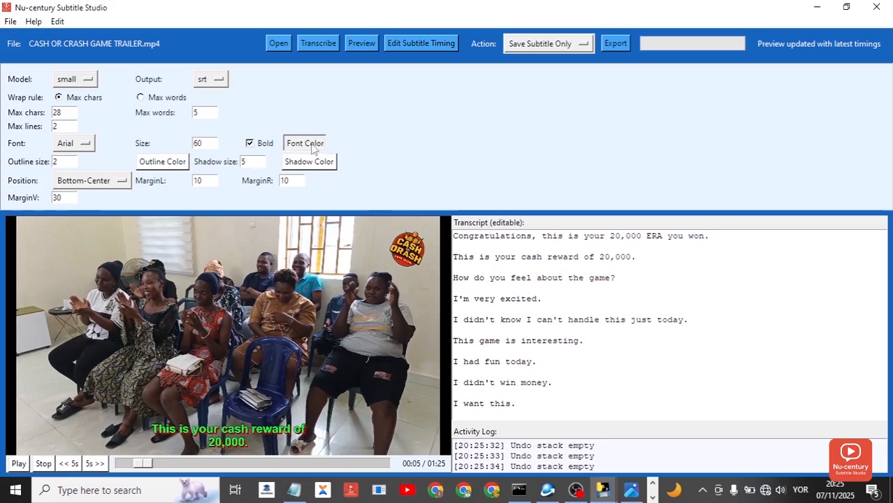
click(137, 144)
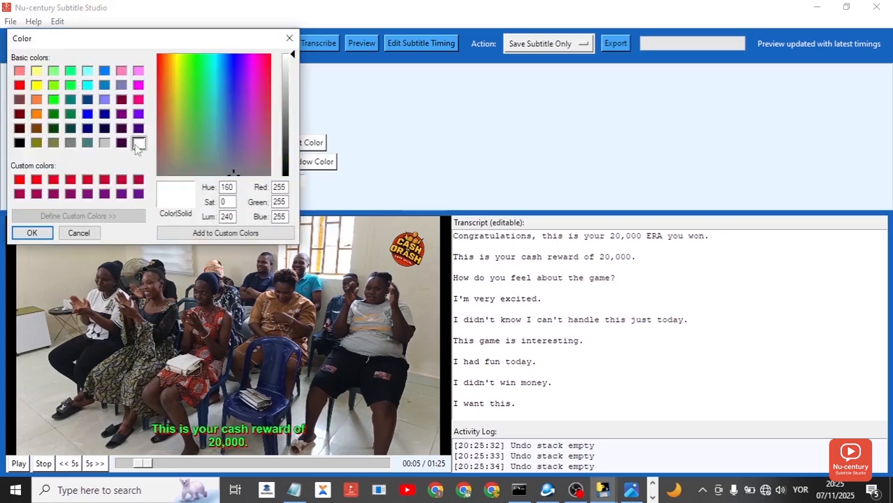
click(31, 232)
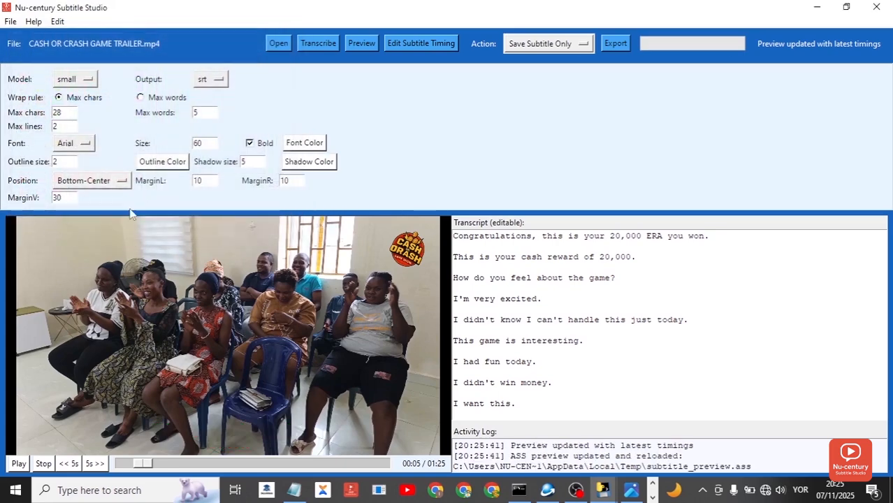
Set the subtitle shadow color to black and play a moment of the video to check the result
click(308, 163)
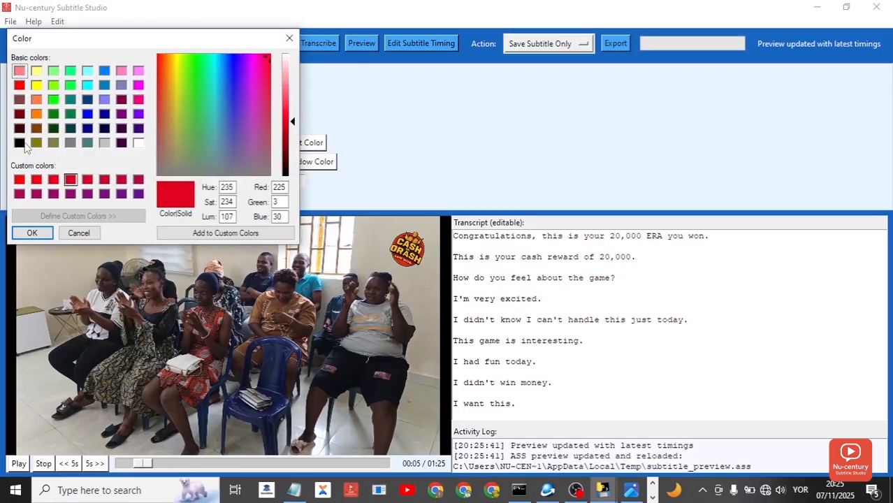
click(19, 143)
click(32, 232)
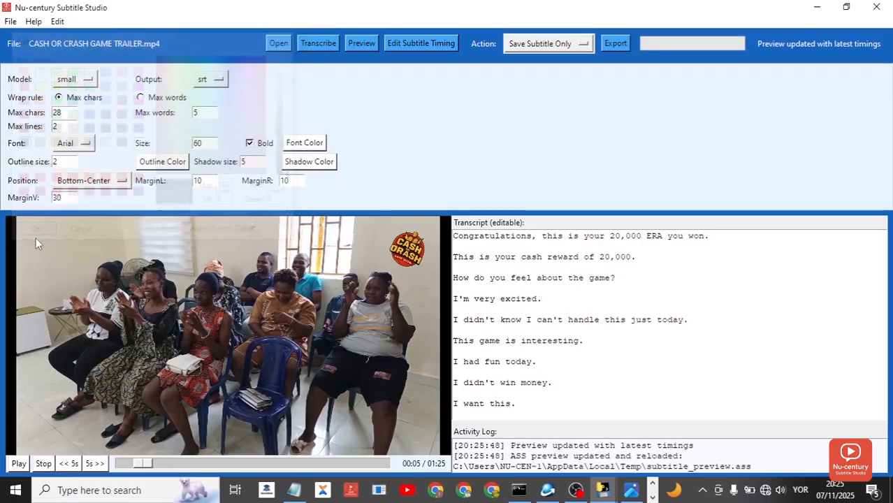
key(space)
key(space)
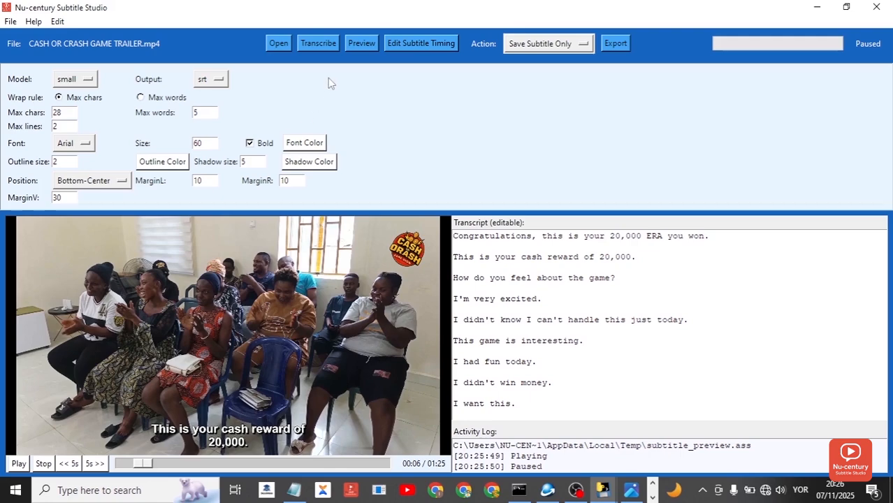
Inspect the first subtitle segment's text, start and end times in the segment editor without changing them
click(403, 43)
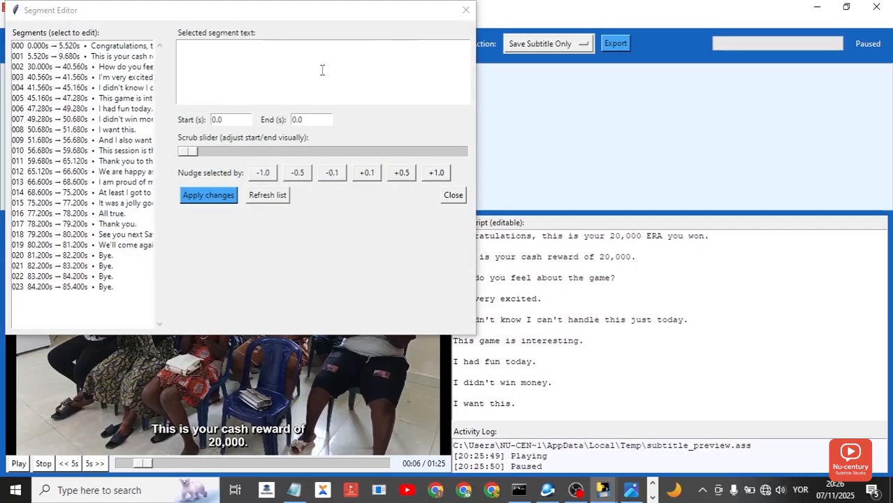
click(117, 47)
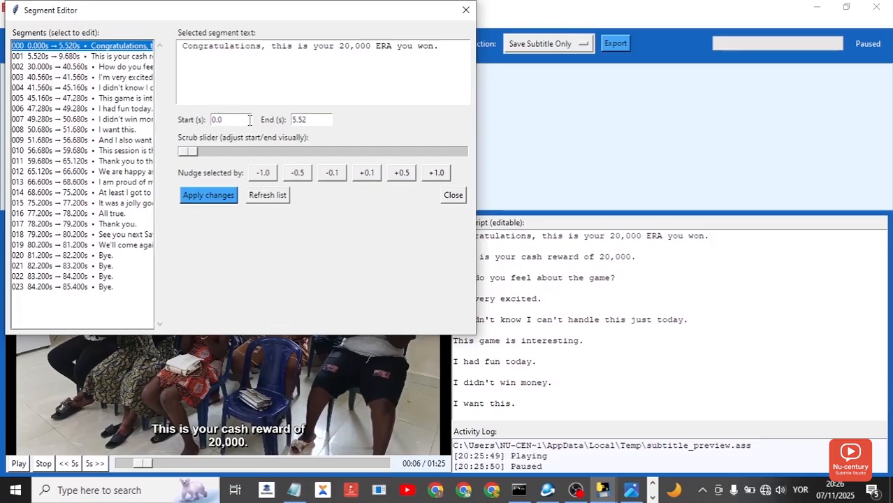
click(465, 11)
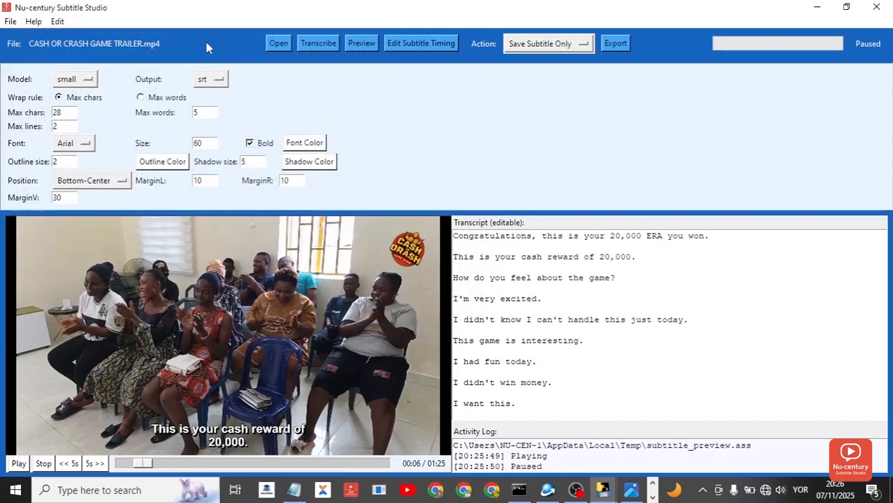
Open the subtitle timeline adjuster and shift the start of the first subtitle block slightly later
click(59, 22)
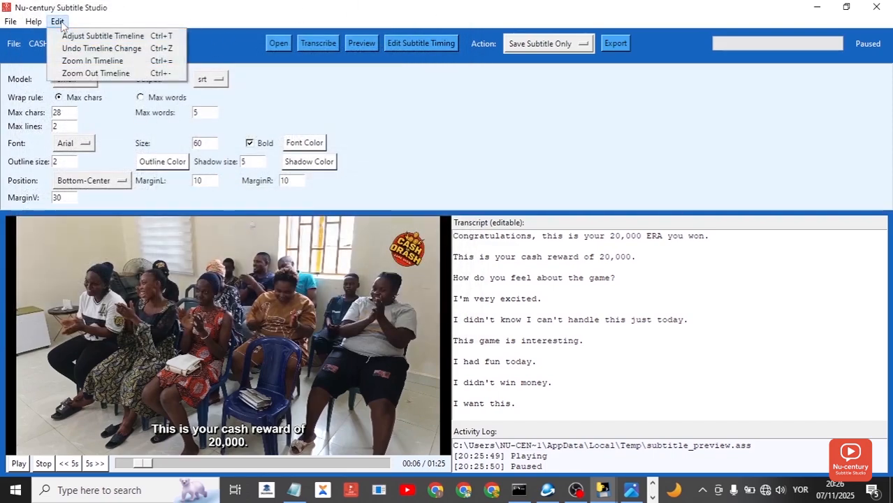
click(106, 37)
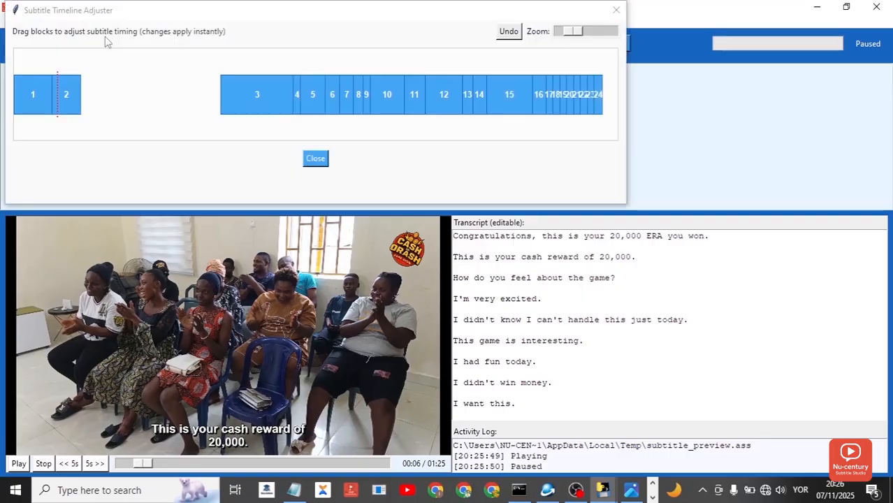
click(30, 104)
drag(30, 103, 36, 102)
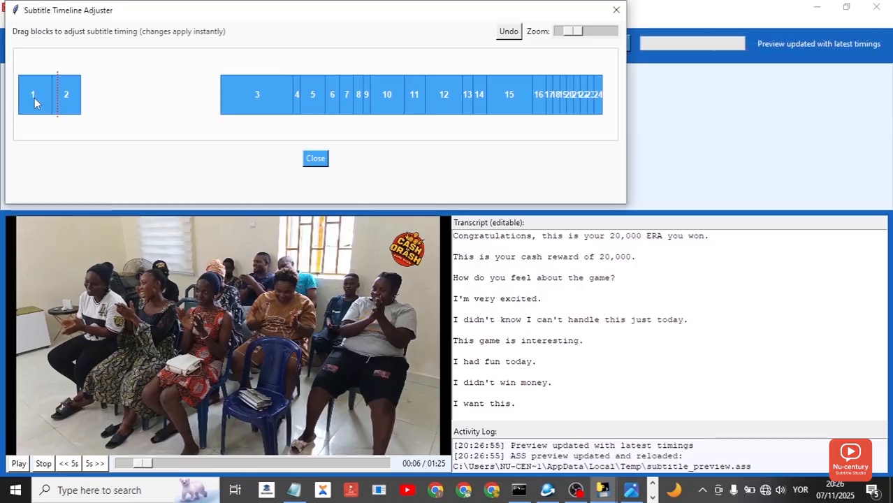
Close the timeline adjuster and play the video from the beginning to check when the first subtitle appears
click(316, 160)
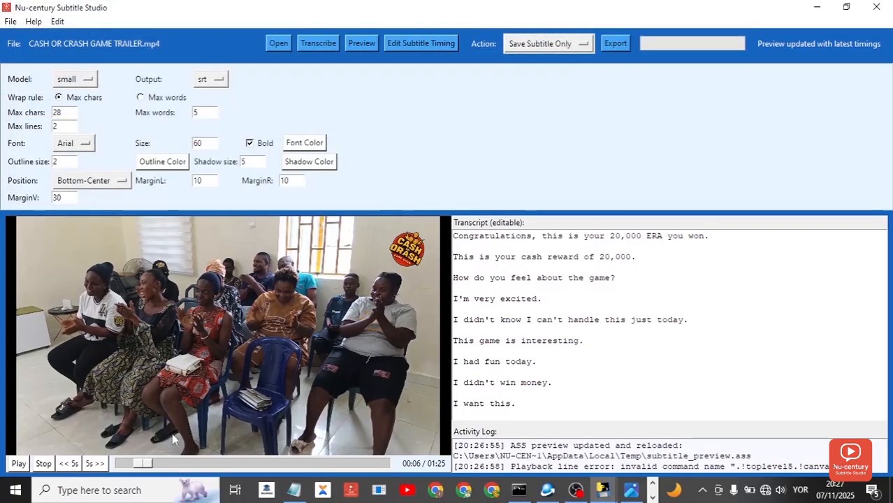
drag(143, 463, 122, 465)
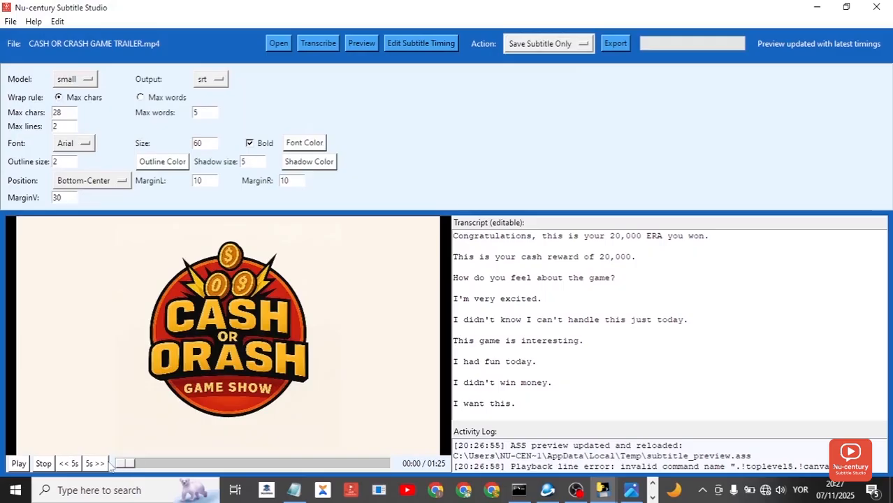
key(space)
key(space)
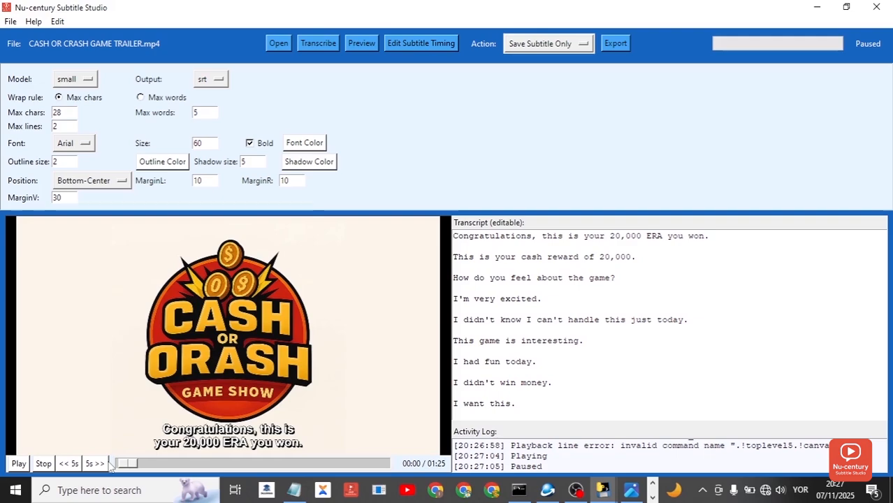
key(space)
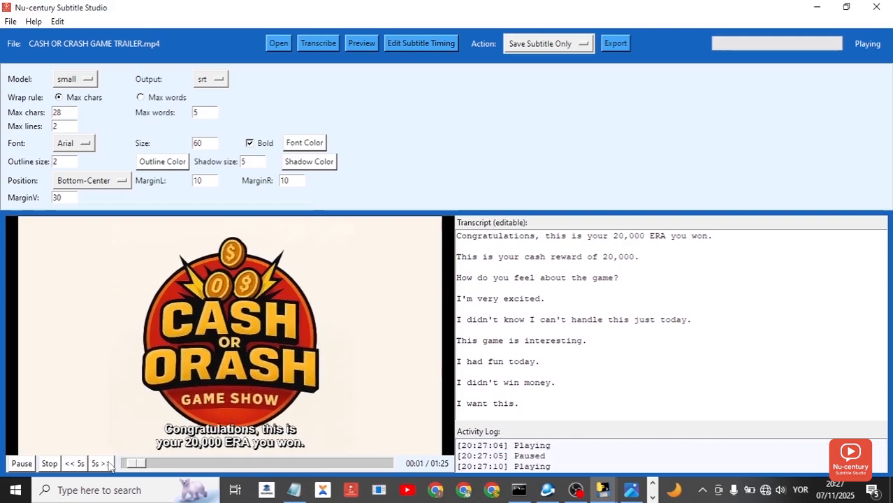
key(space)
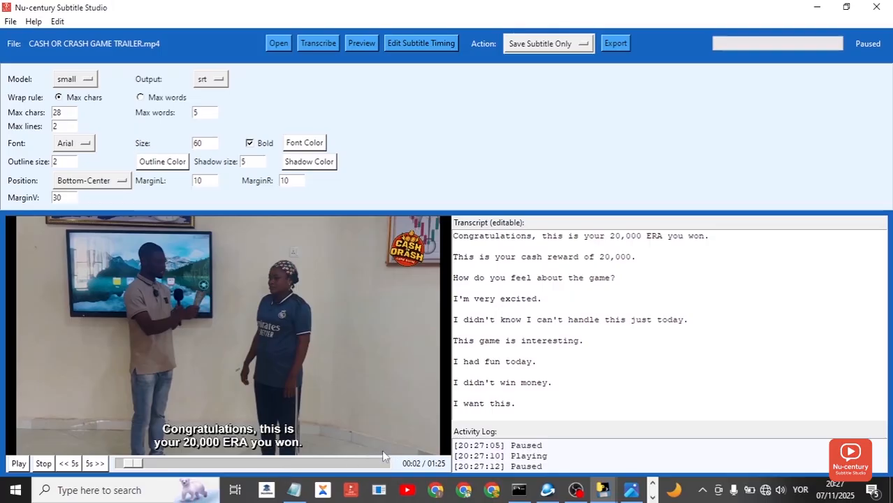
In the segment editor, replace "ERA" with "Naira" in the first subtitle segment's text and apply the change
click(414, 45)
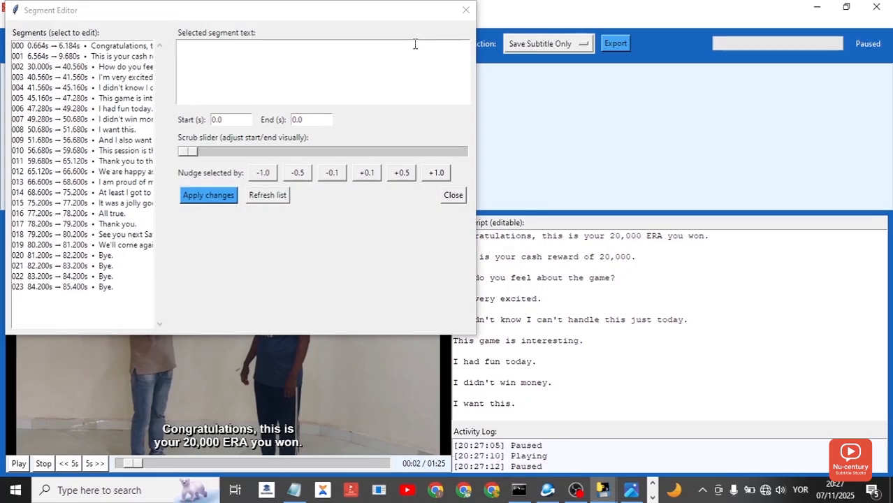
click(111, 46)
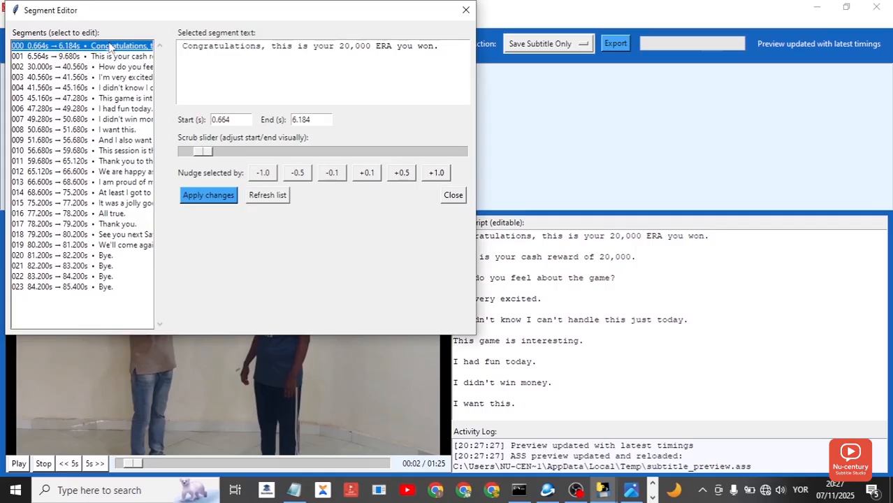
click(391, 45)
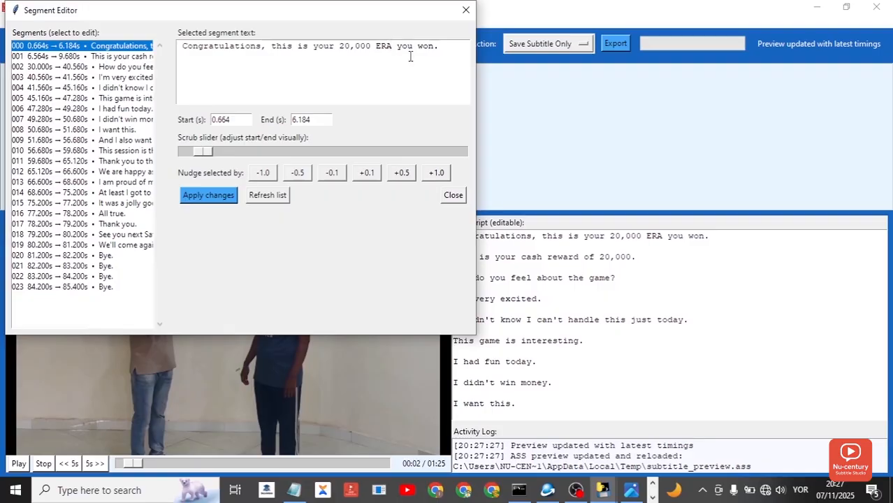
key(BackSpace)
key(BackSpace)
key(BackSpace)
text(Naira)
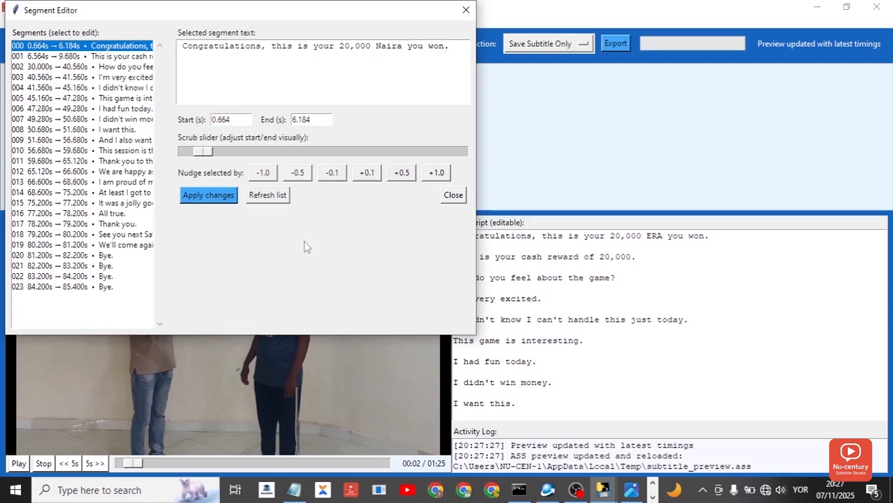
click(228, 197)
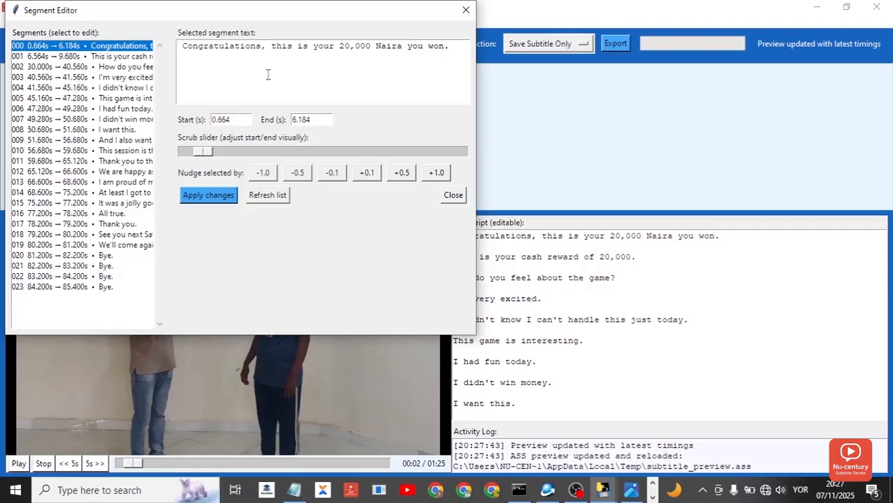
Set the first subtitle segment's start time to 2.664 s, apply the change and close the segment editor
click(213, 119)
key(BackSpace)
text(2)
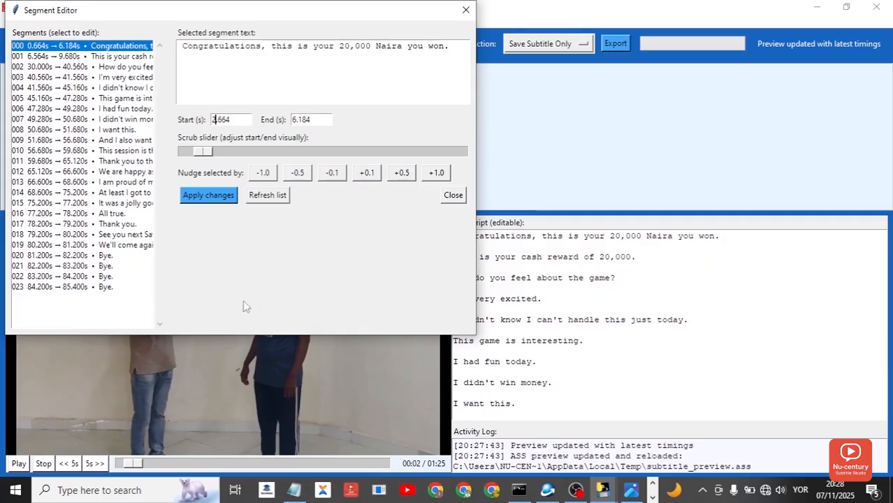
click(209, 199)
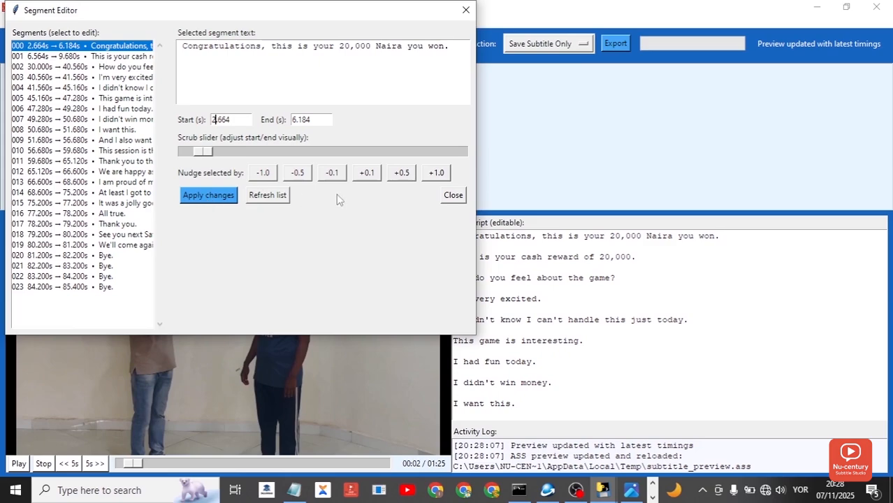
click(456, 196)
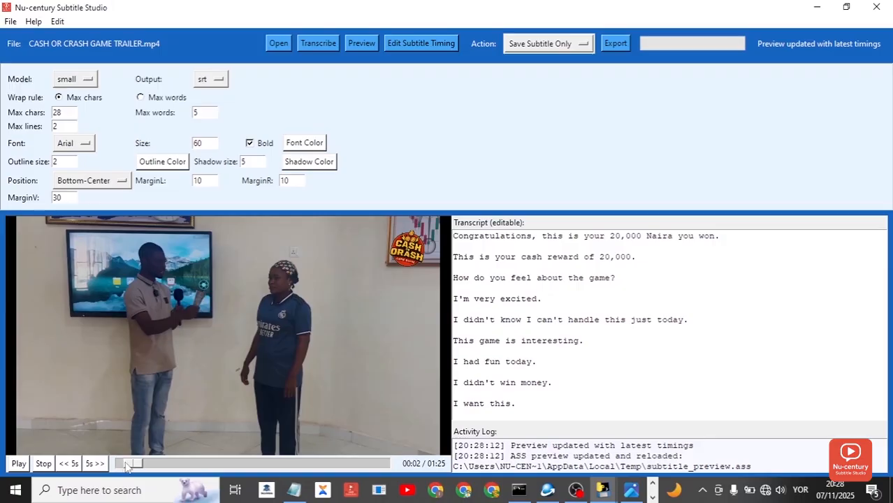
Play the opening seconds of the video from the start to check the first subtitle's corrected text and timing
drag(126, 462, 112, 462)
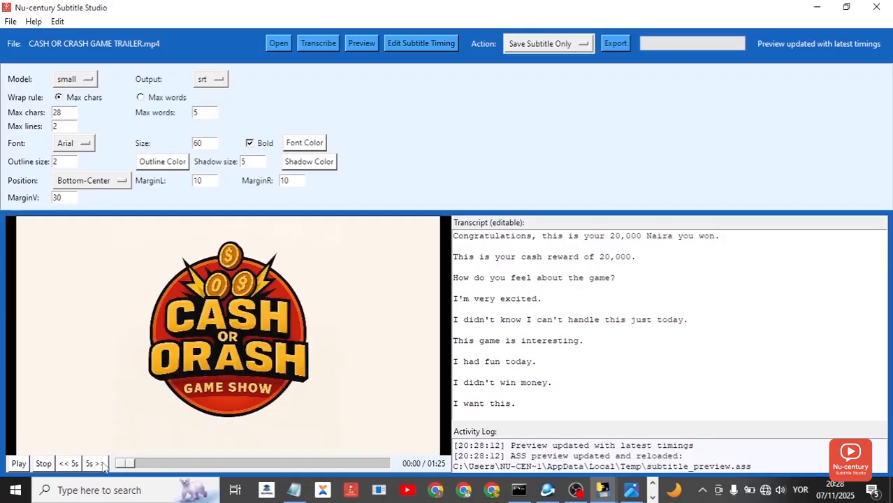
click(17, 465)
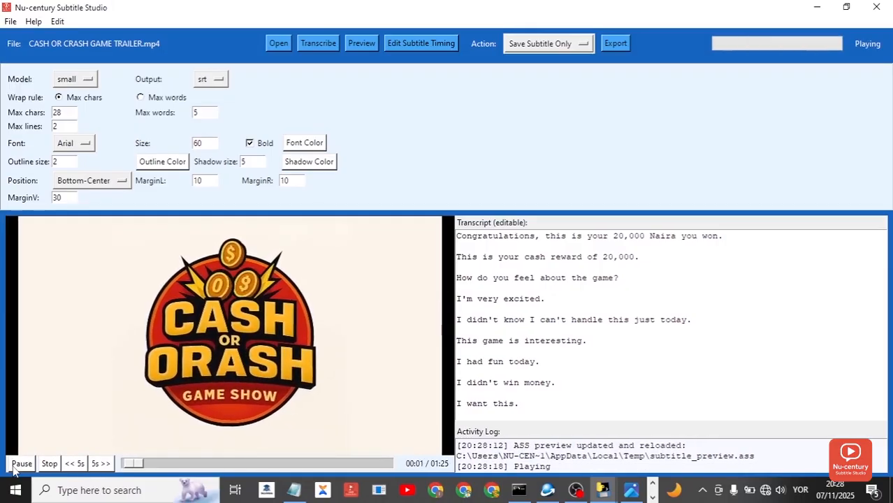
click(14, 466)
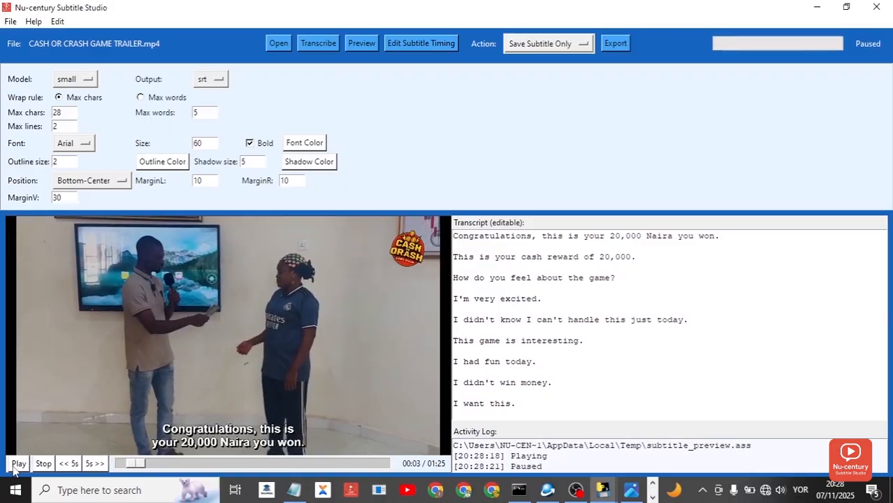
click(14, 466)
click(14, 466)
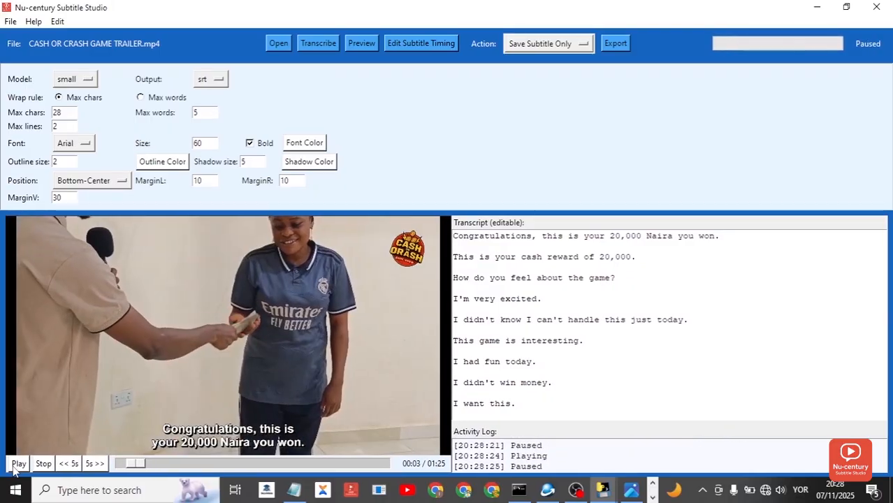
click(14, 466)
click(15, 464)
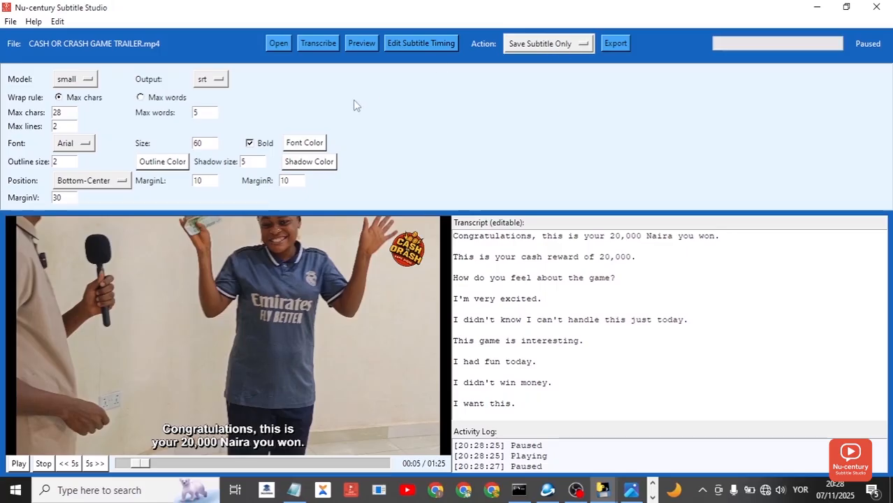
Export with the Burn into Video Only action, saving the subtitled MP4 on the Desktop as "testing subtitle"
click(216, 83)
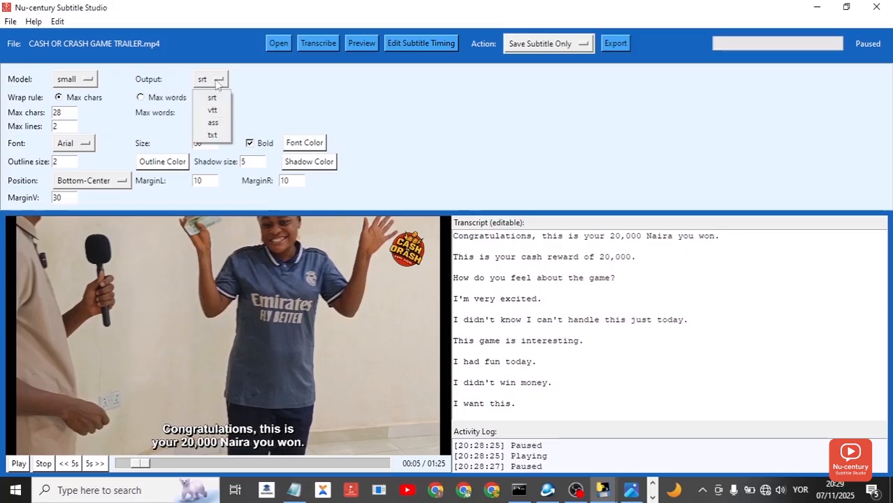
click(488, 106)
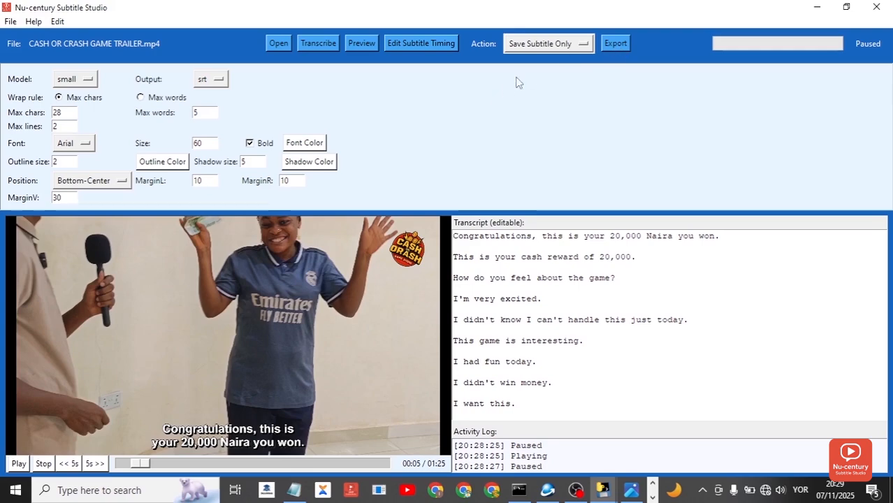
click(551, 47)
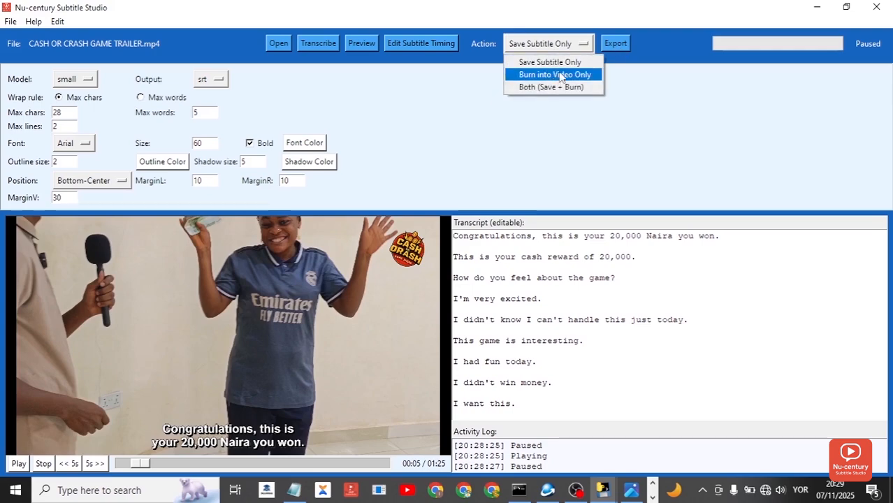
click(560, 75)
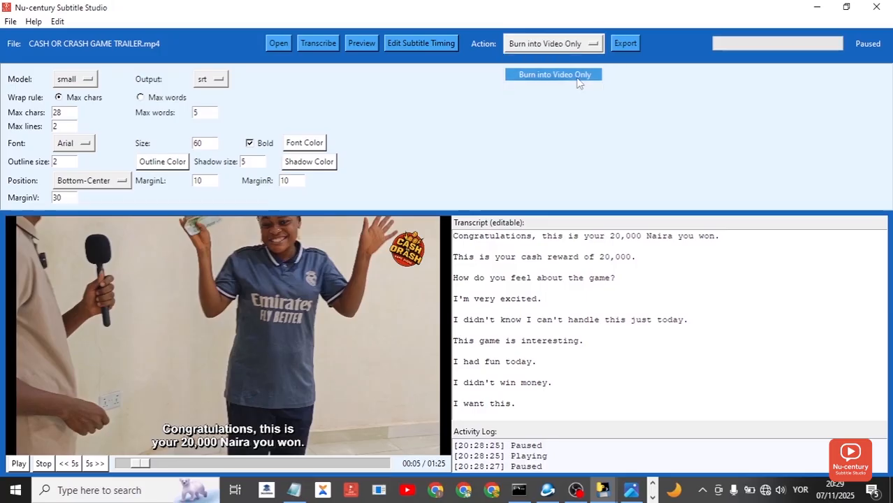
click(626, 44)
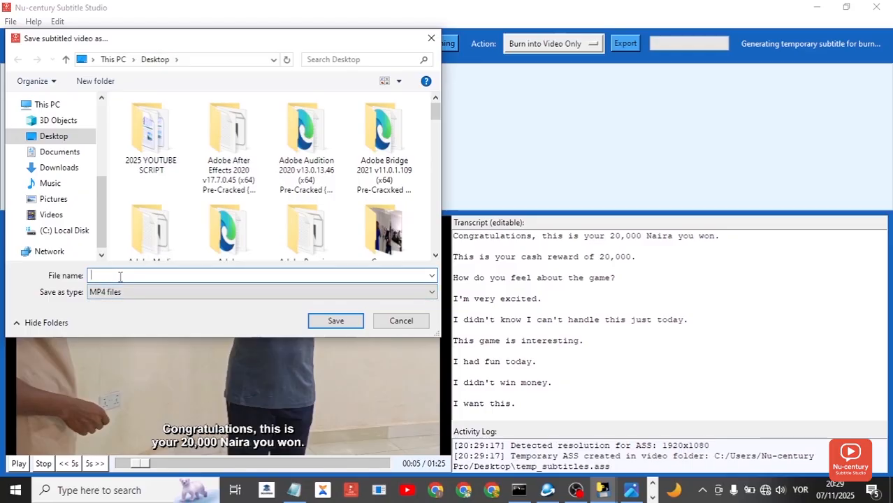
text(testing subtitle)
click(336, 320)
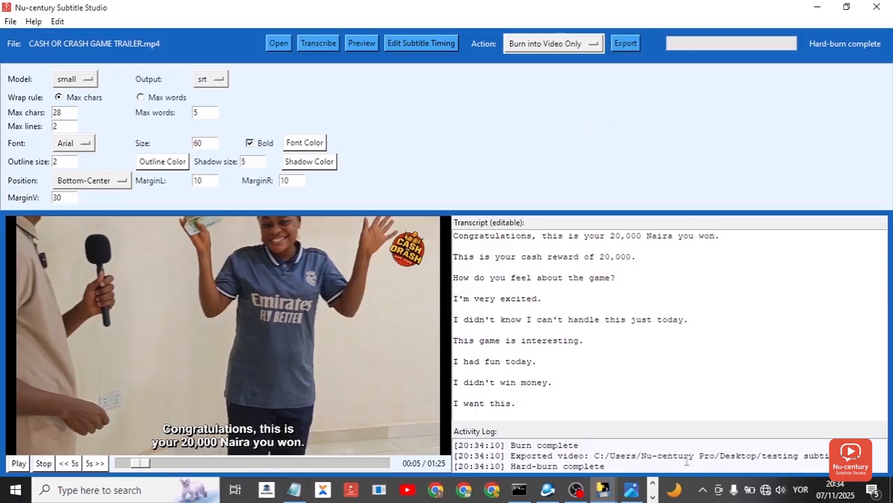
Switch to the File Explorer window showing Downloads and go to the Desktop folder
click(653, 497)
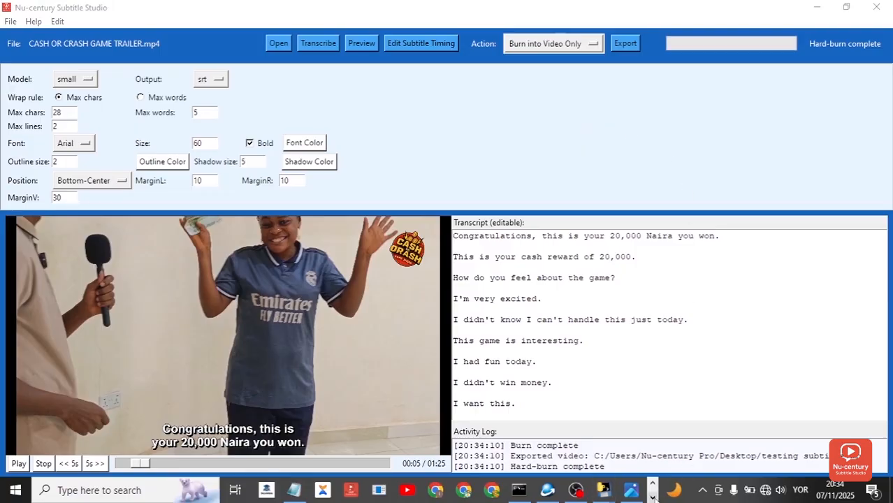
click(653, 484)
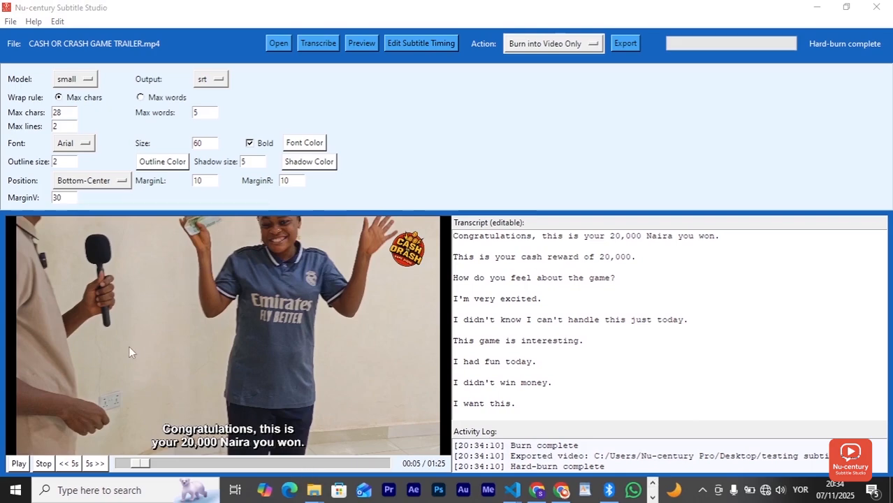
mouse_move(313, 492)
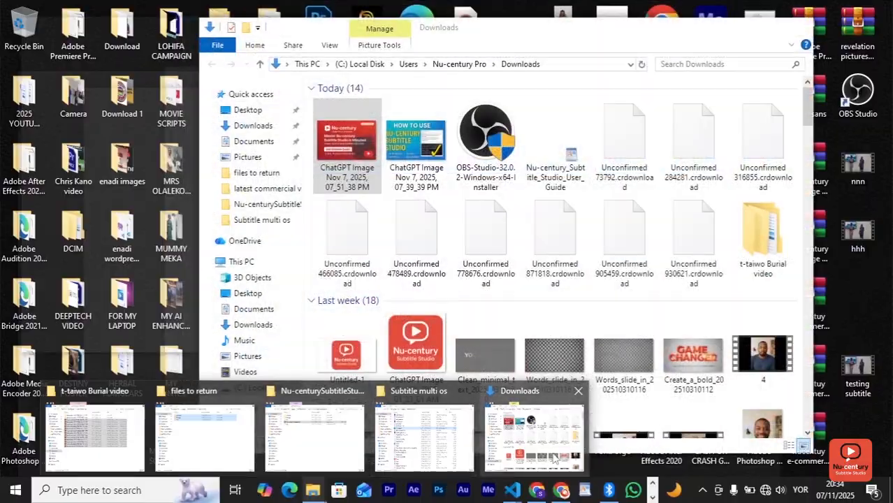
click(557, 447)
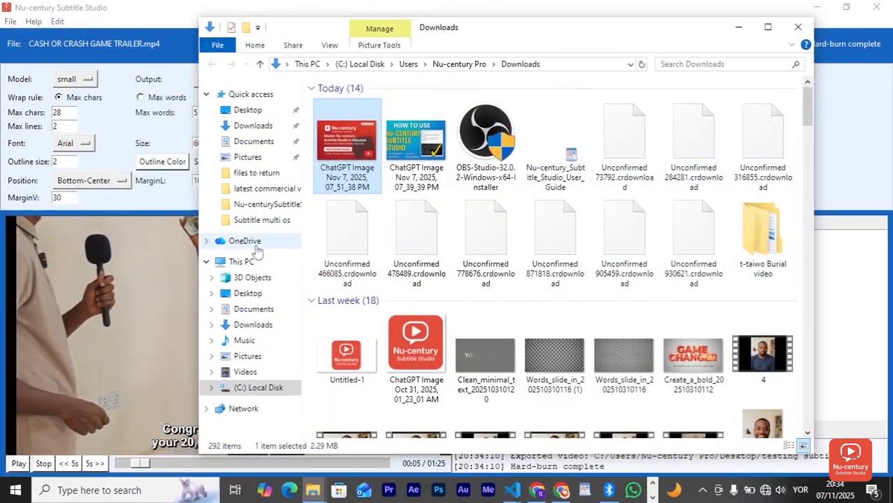
click(250, 294)
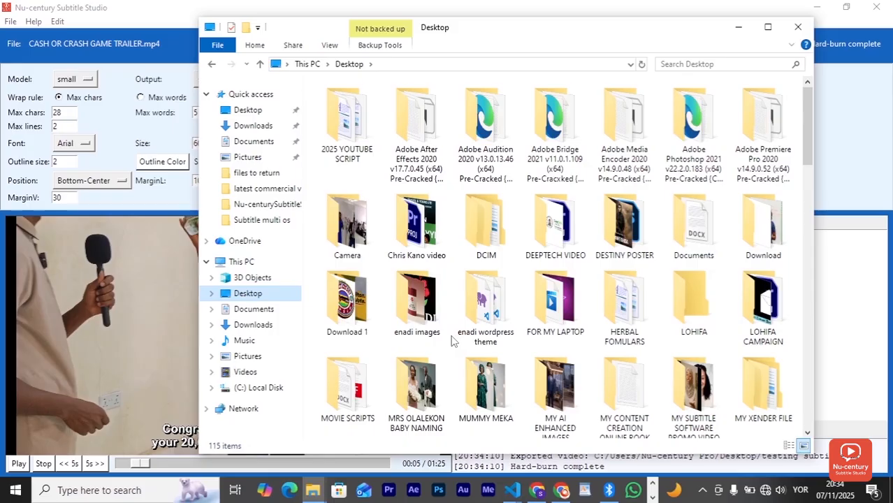
Find the exported "testing subtitle" video in the Desktop folder and open it for playback
scroll(451, 341, down, 5)
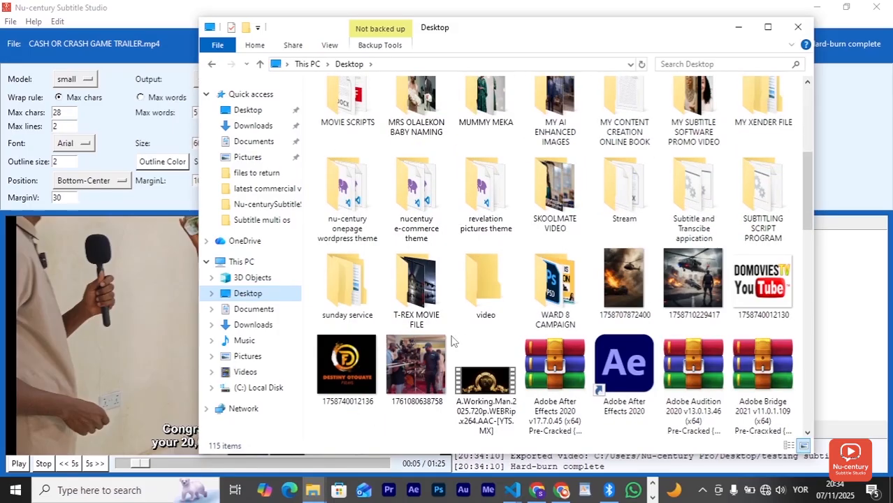
scroll(452, 341, down, 3)
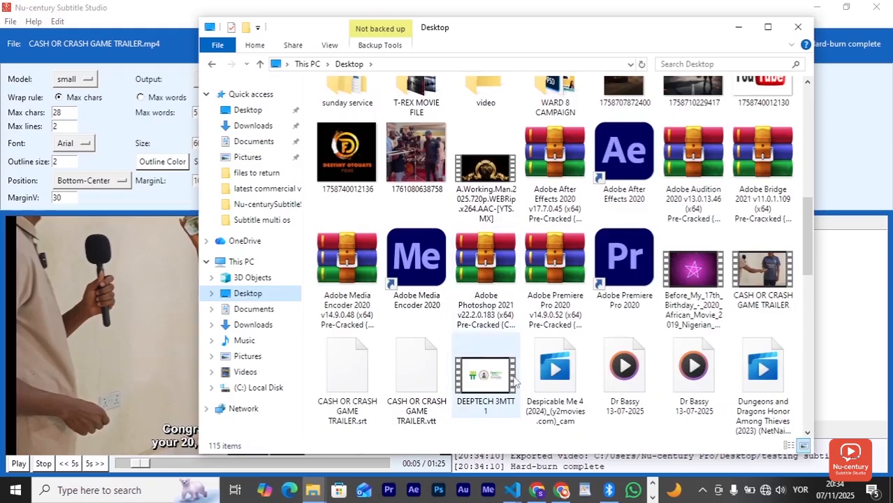
scroll(515, 381, down, 5)
scroll(515, 381, up, 3)
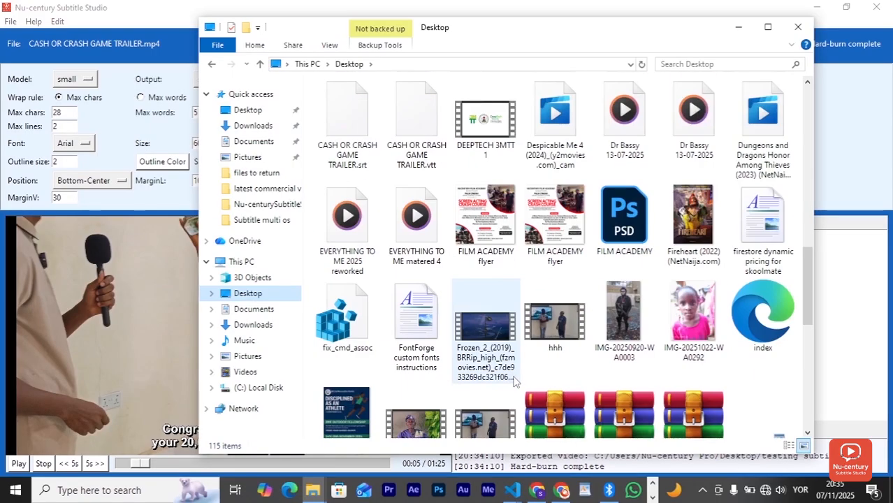
scroll(515, 380, up, 4)
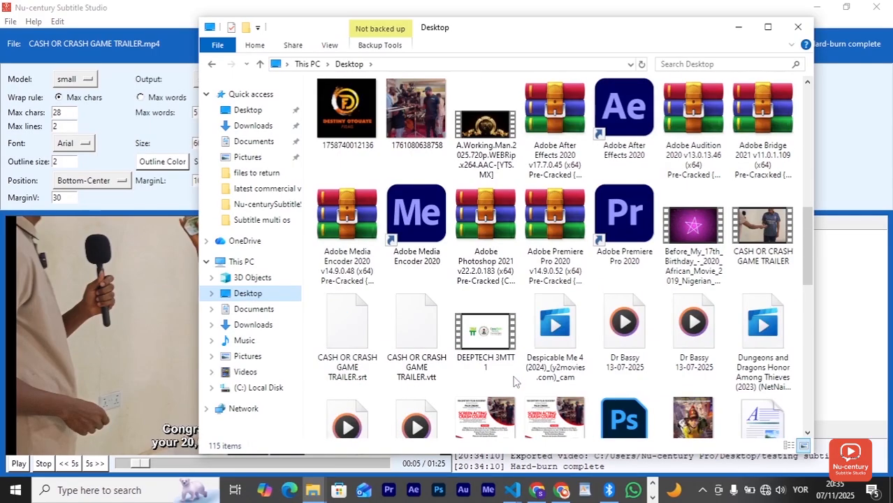
scroll(515, 381, down, 2)
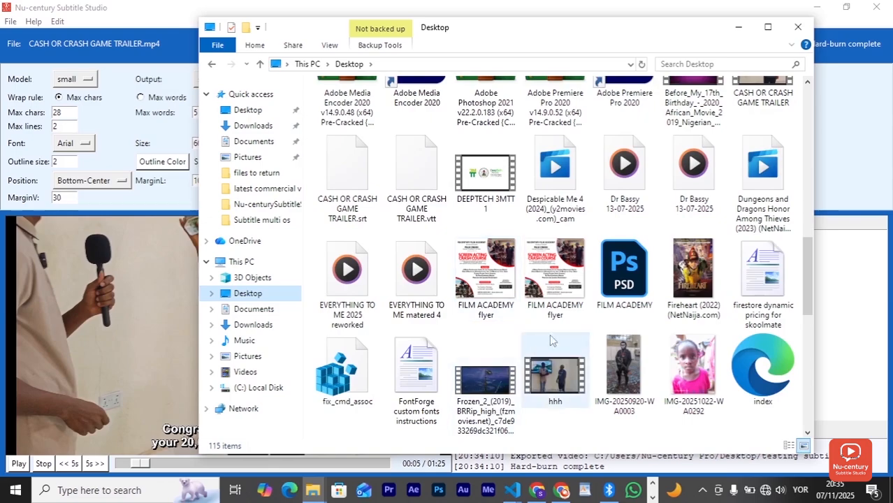
scroll(629, 324, down, 5)
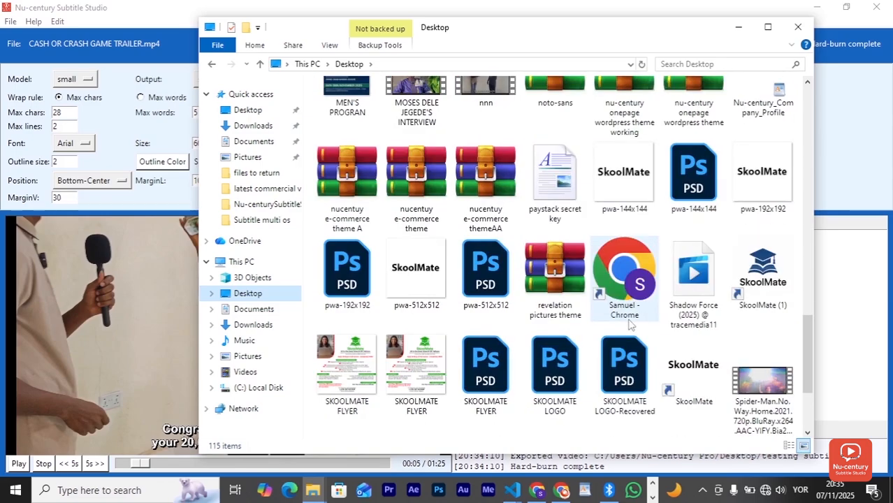
scroll(629, 323, down, 3)
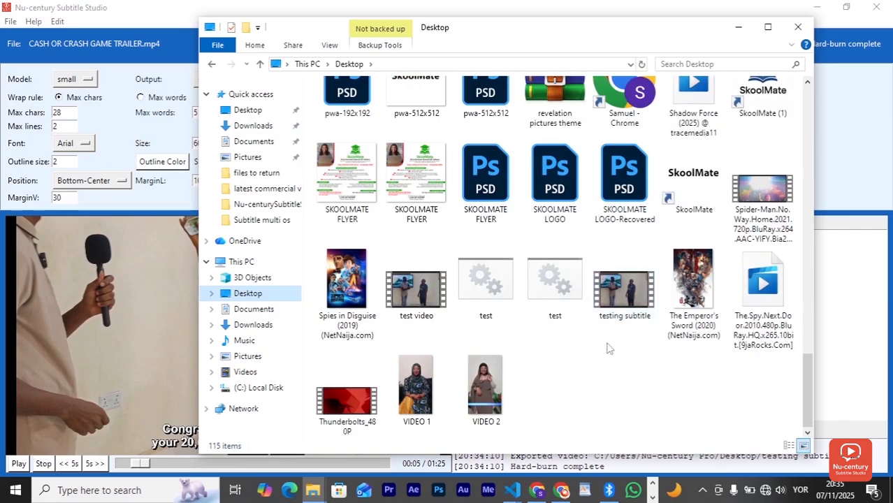
double_click(631, 301)
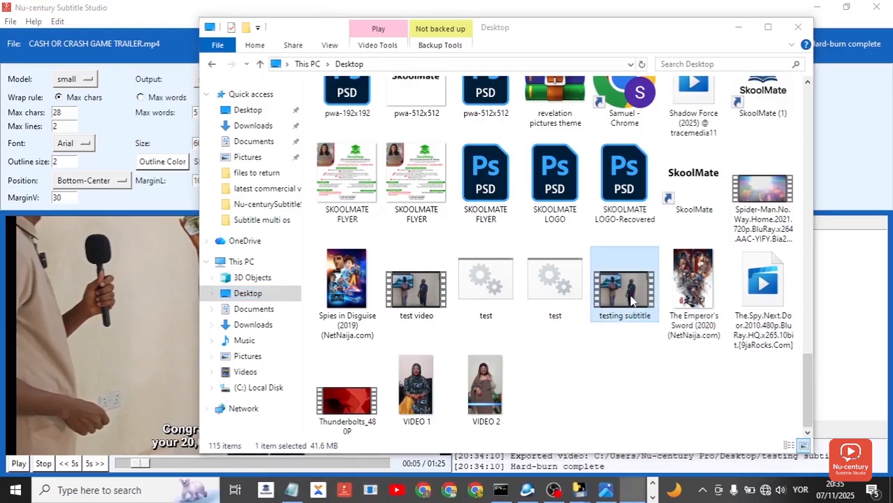